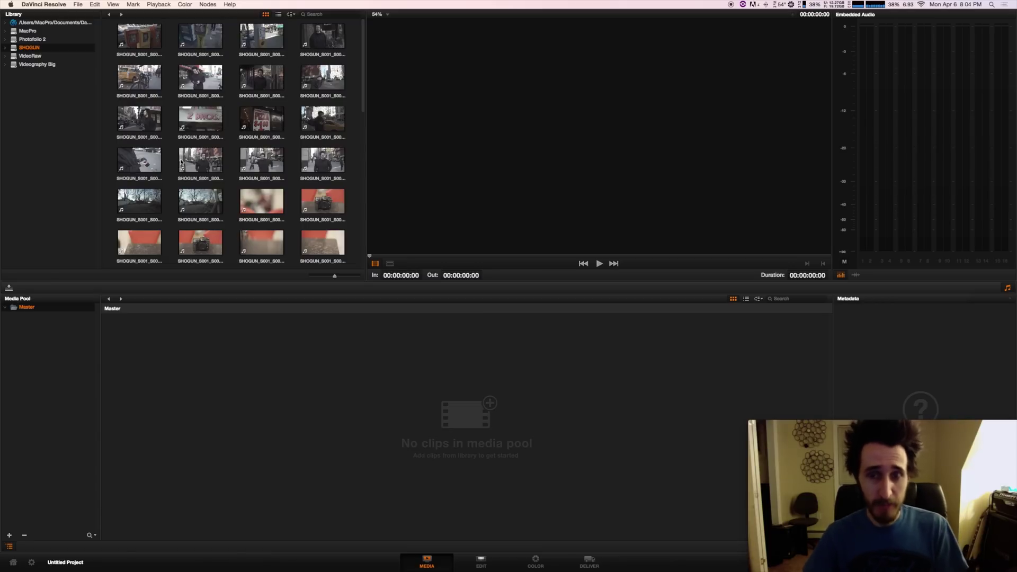
- Add clip SHOGUN_S001_S001_T061.MOV to the Media Pool and change the project frame rate to match it
{"action": "scroll", "coordinate": [217, 185], "scroll_direction": "down", "scroll_amount": 10}
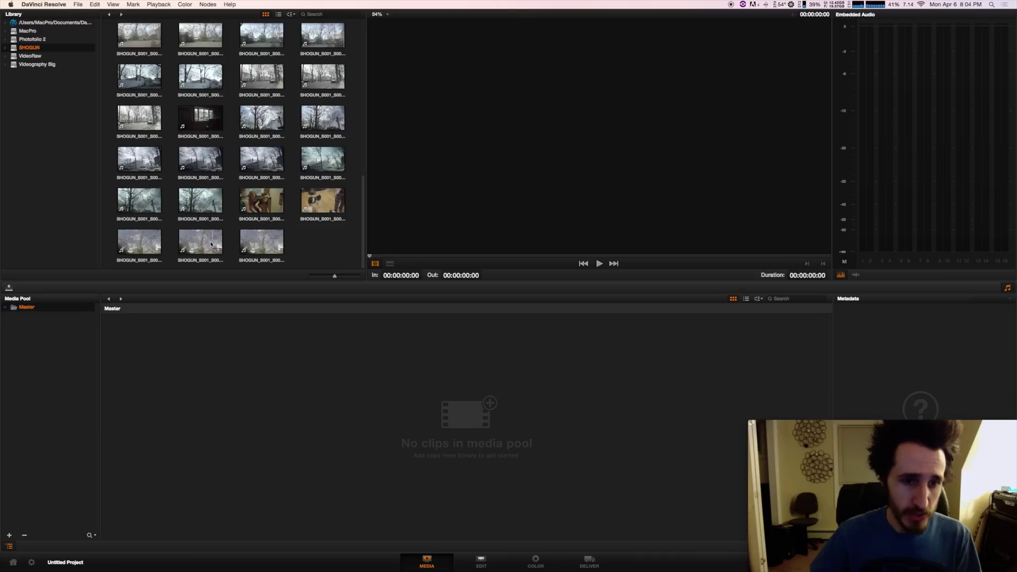
{"action": "left_click", "coordinate": [255, 242]}
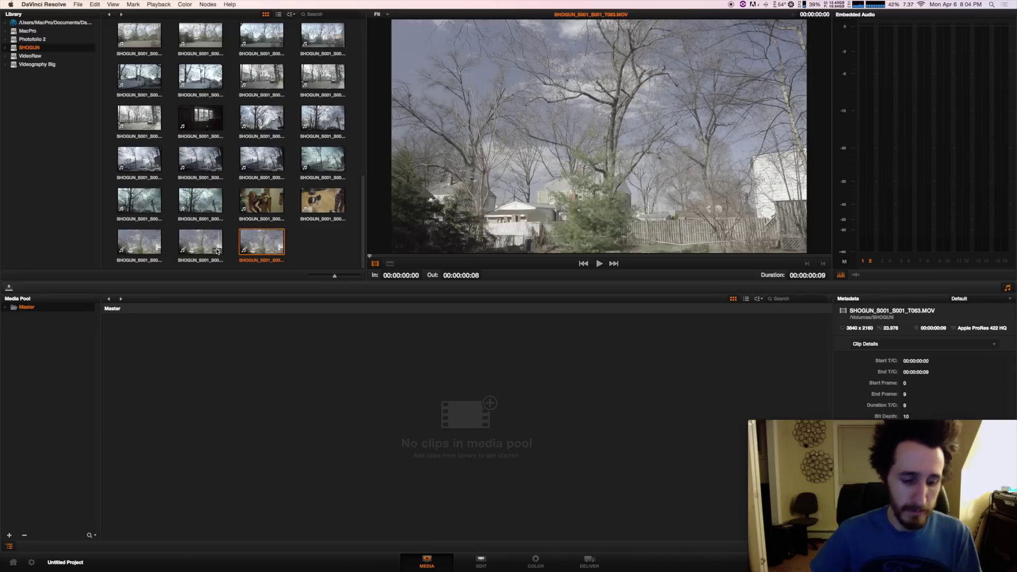
{"action": "left_click", "coordinate": [141, 242]}
{"action": "left_click_drag", "start_coordinate": [138, 243], "coordinate": [438, 398]}
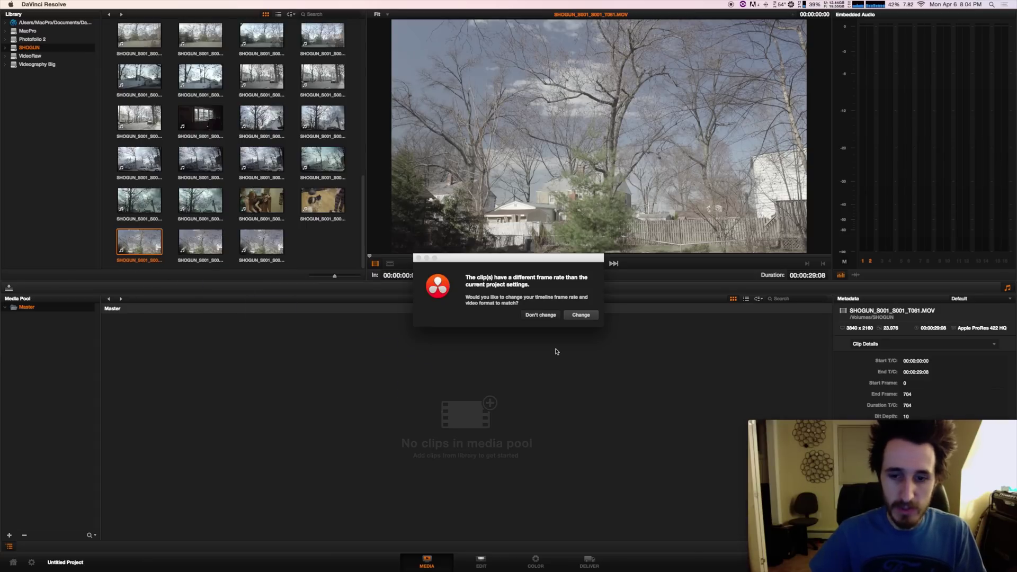
{"action": "left_click", "coordinate": [578, 317]}
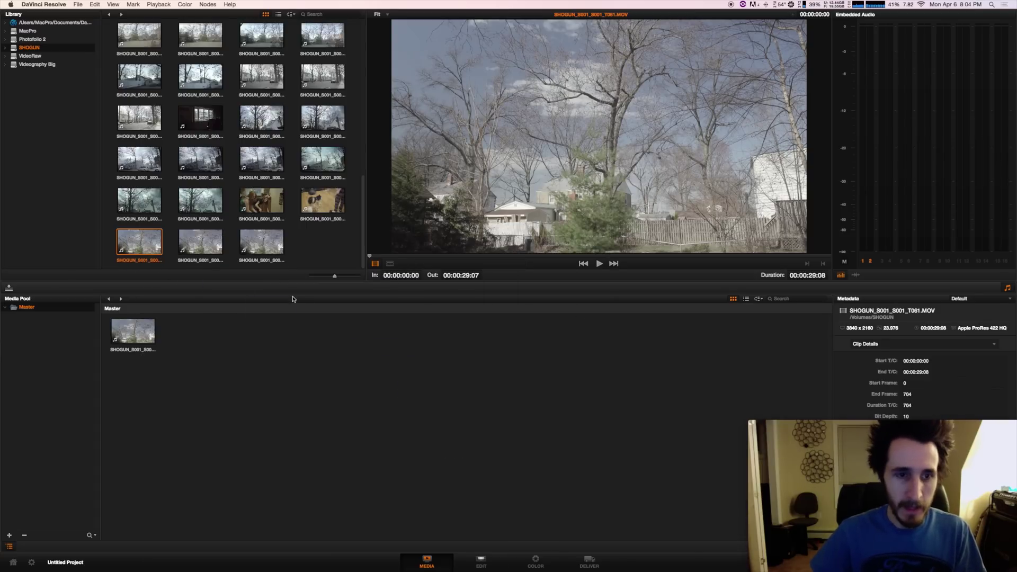
- Add clip SHOGUN_S001_S001_T055.MOV to the Media Pool
{"action": "left_click", "coordinate": [199, 165]}
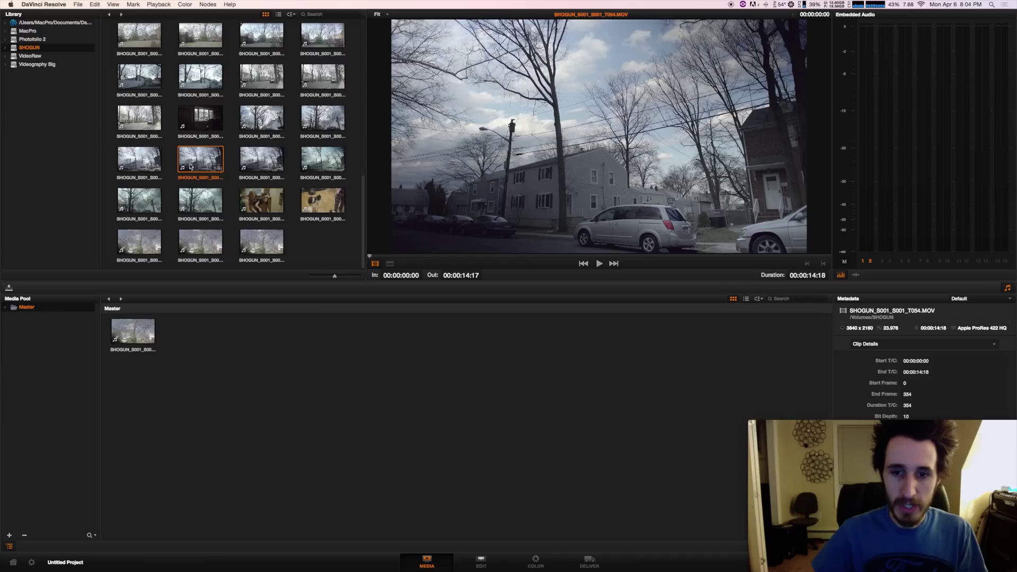
{"action": "left_click", "coordinate": [141, 164]}
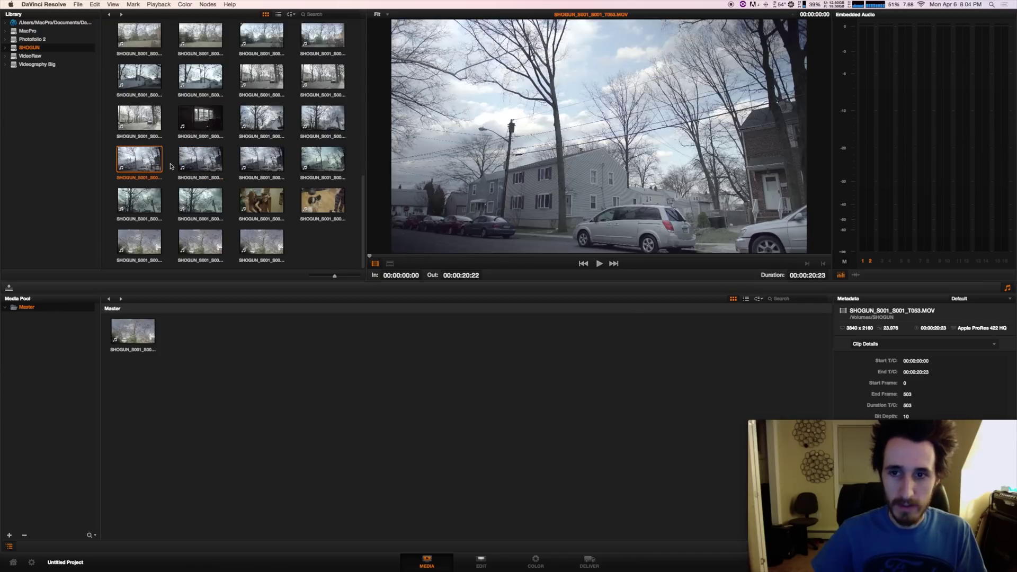
{"action": "left_click", "coordinate": [257, 164]}
{"action": "left_click", "coordinate": [317, 164]}
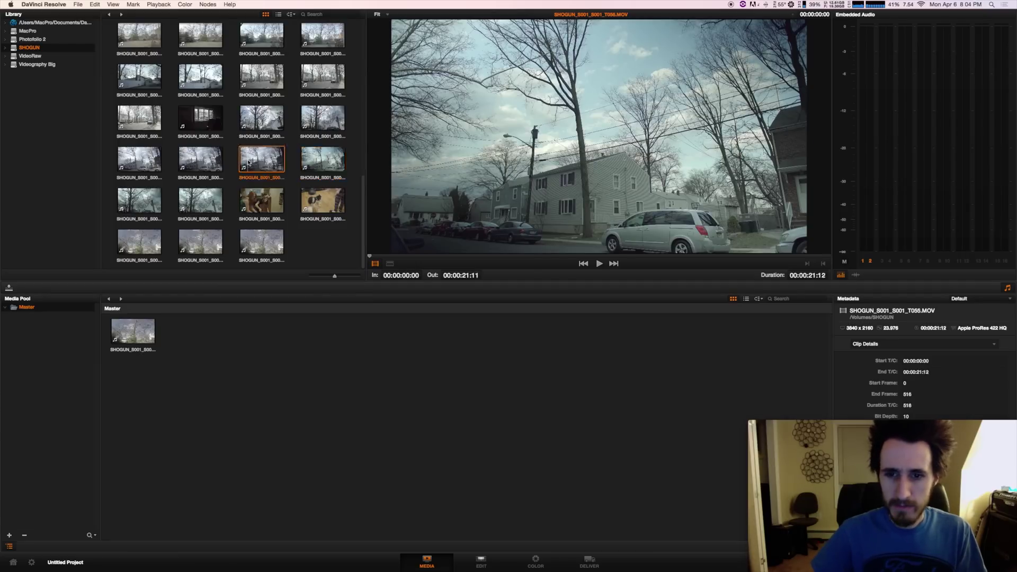
{"action": "left_click", "coordinate": [248, 162]}
{"action": "left_click_drag", "start_coordinate": [270, 164], "coordinate": [241, 421]}
- Add clip SHOGUN_S001_S001_T052.MOV to the Media Pool and go to the Edit page
{"action": "scroll", "coordinate": [253, 218], "scroll_direction": "up", "scroll_amount": 2}
{"action": "scroll", "coordinate": [254, 218], "scroll_direction": "down", "scroll_amount": 2}
{"action": "left_click", "coordinate": [260, 135]}
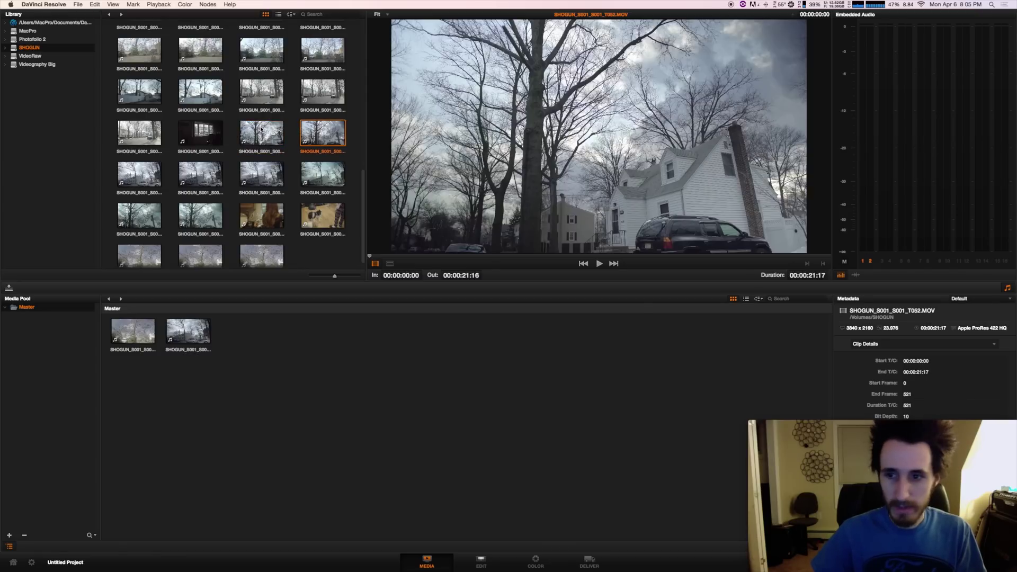
{"action": "left_click", "coordinate": [322, 132]}
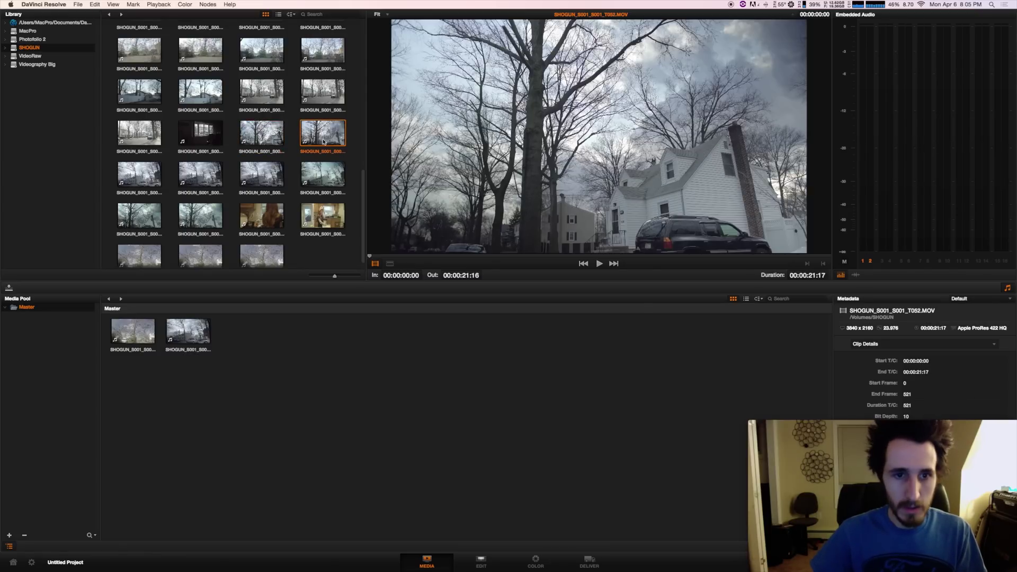
{"action": "left_click_drag", "start_coordinate": [323, 133], "coordinate": [331, 418]}
{"action": "left_click", "coordinate": [491, 569]}
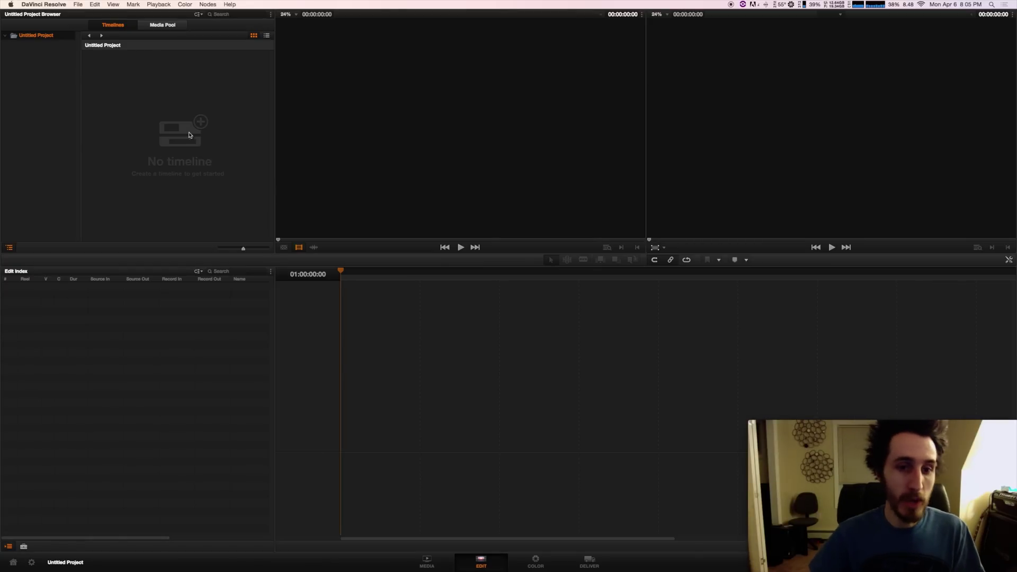
- Create Timeline 1 from the three pooled SHOGUN clips, with Empty Timeline unchecked, and switch to the Color page
{"action": "right_click", "coordinate": [188, 133]}
{"action": "left_click", "coordinate": [211, 139]}
{"action": "left_click", "coordinate": [487, 296]}
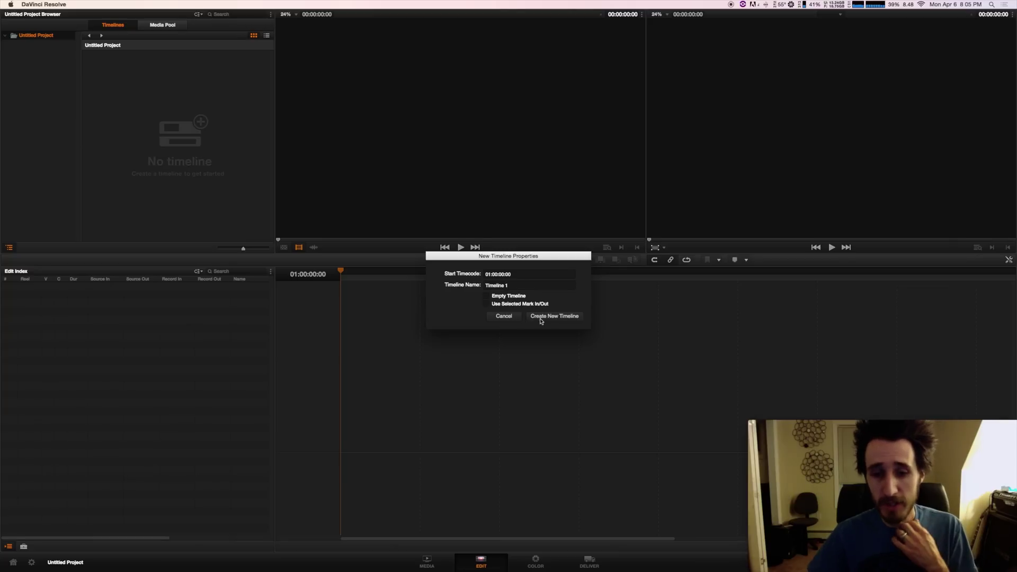
{"action": "left_click", "coordinate": [541, 321]}
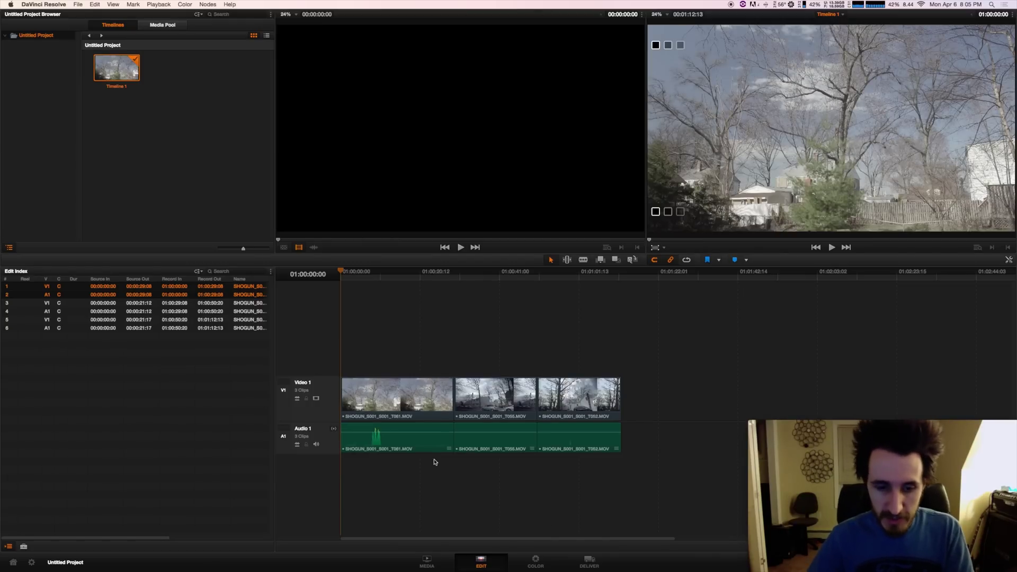
{"action": "left_click", "coordinate": [538, 564]}
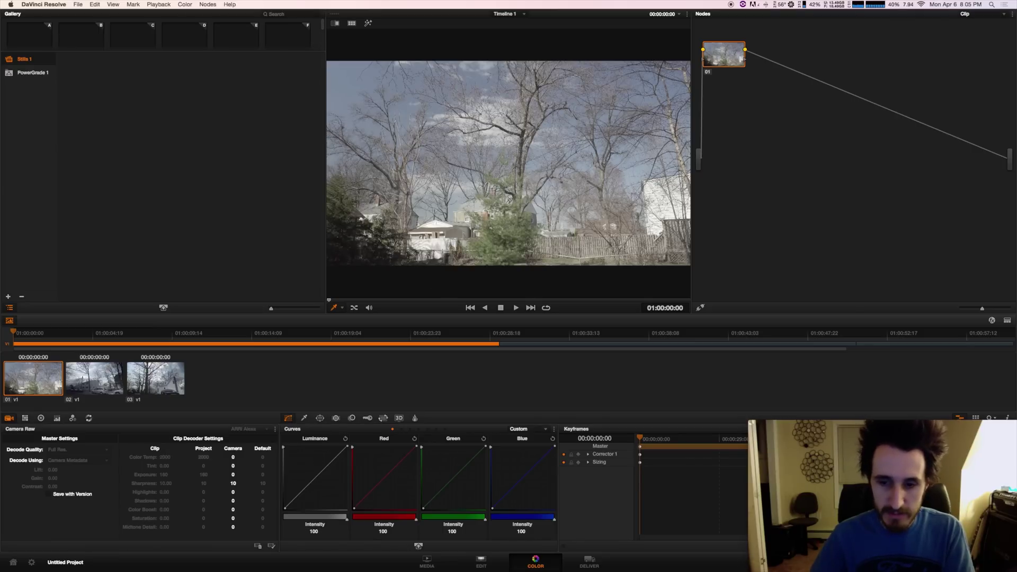
- Open the video scopes and apply the Sony SLog2 to Rec709 1D input LUT to node 01
{"action": "key", "text": "ctrl+shift+w"}
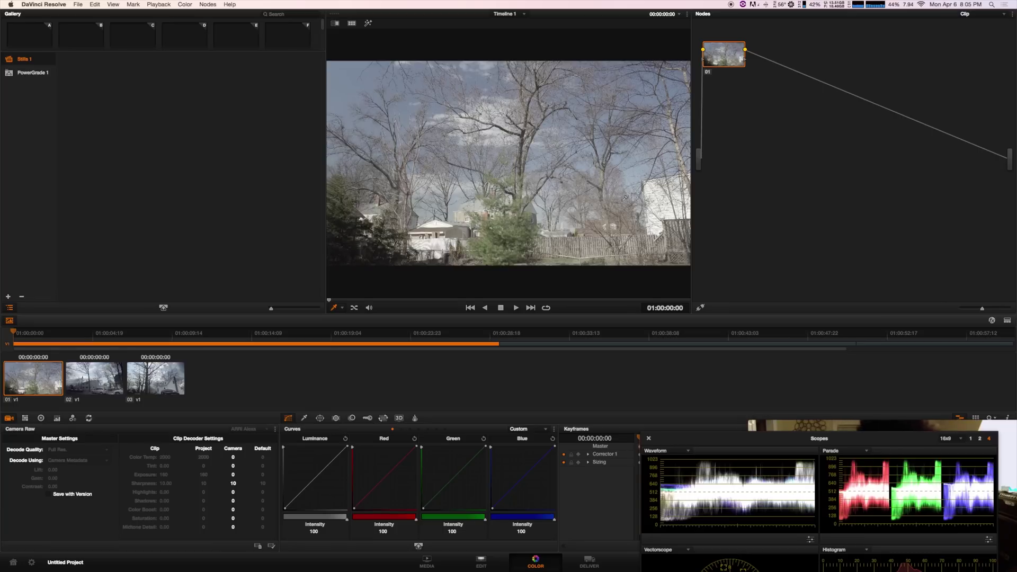
{"action": "left_click_drag", "start_coordinate": [733, 434], "coordinate": [764, 209]}
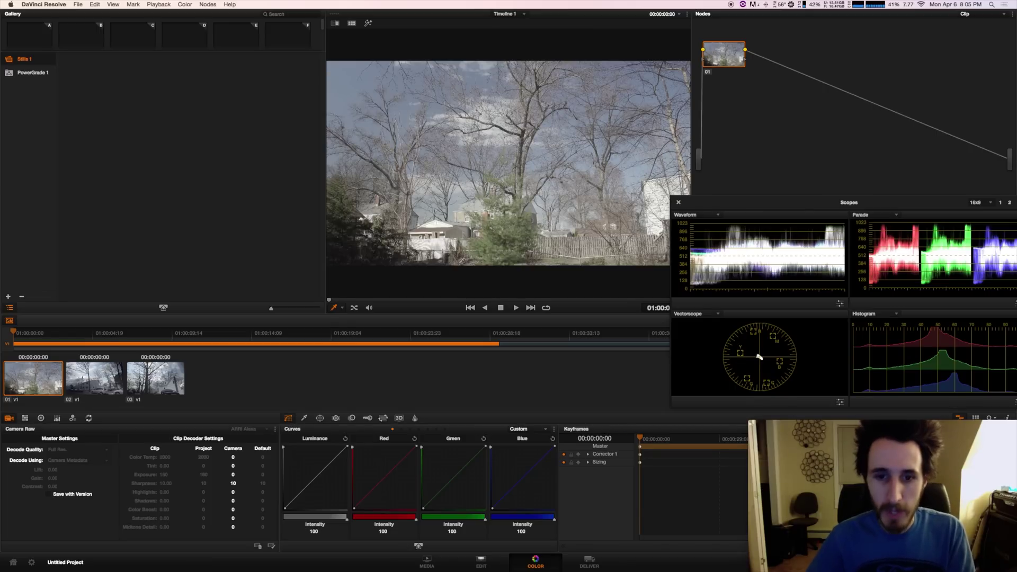
{"action": "right_click", "coordinate": [724, 62]}
{"action": "mouse_move", "coordinate": [763, 133]}
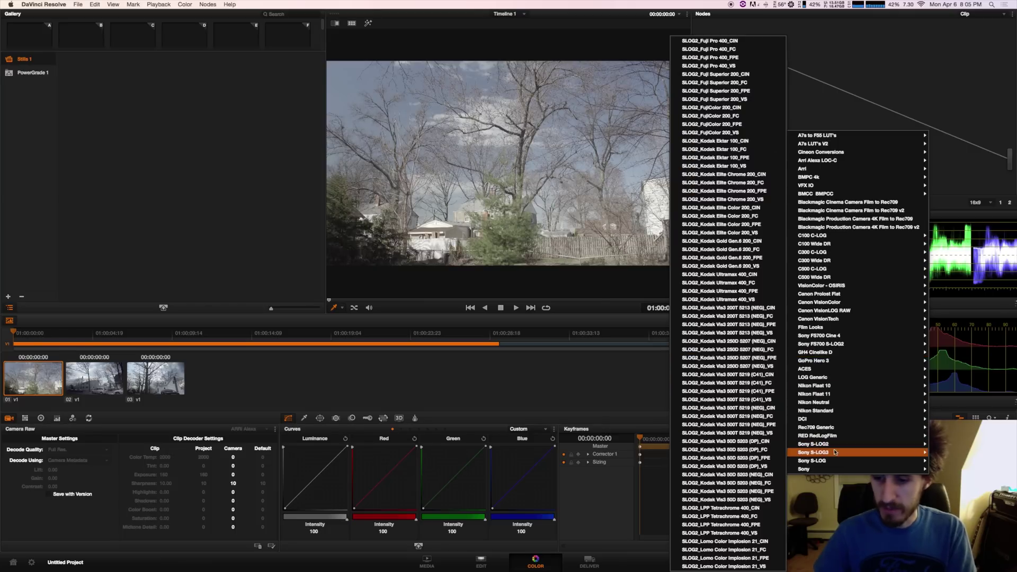
{"action": "mouse_move", "coordinate": [833, 469]}
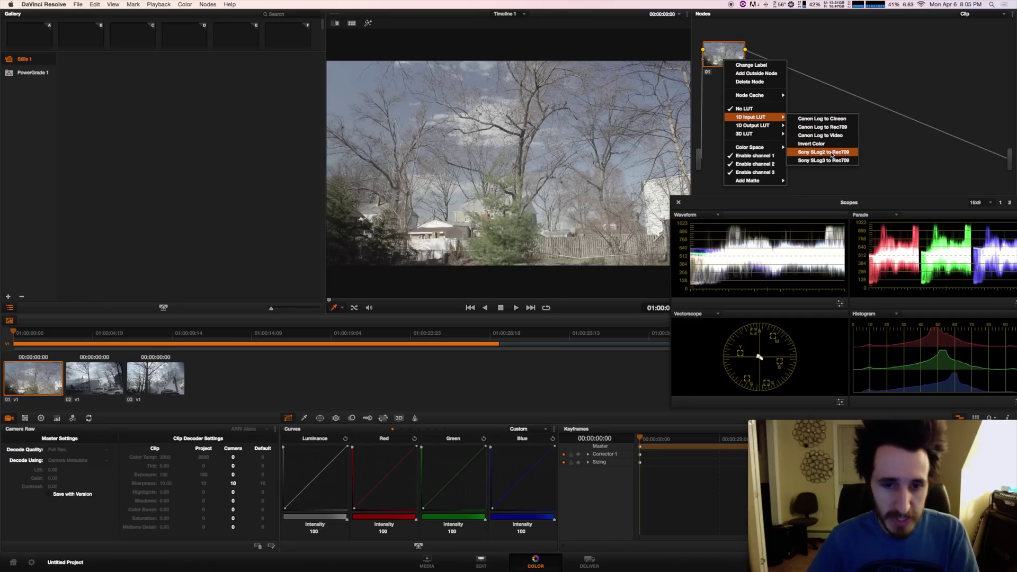
{"action": "left_click", "coordinate": [832, 152]}
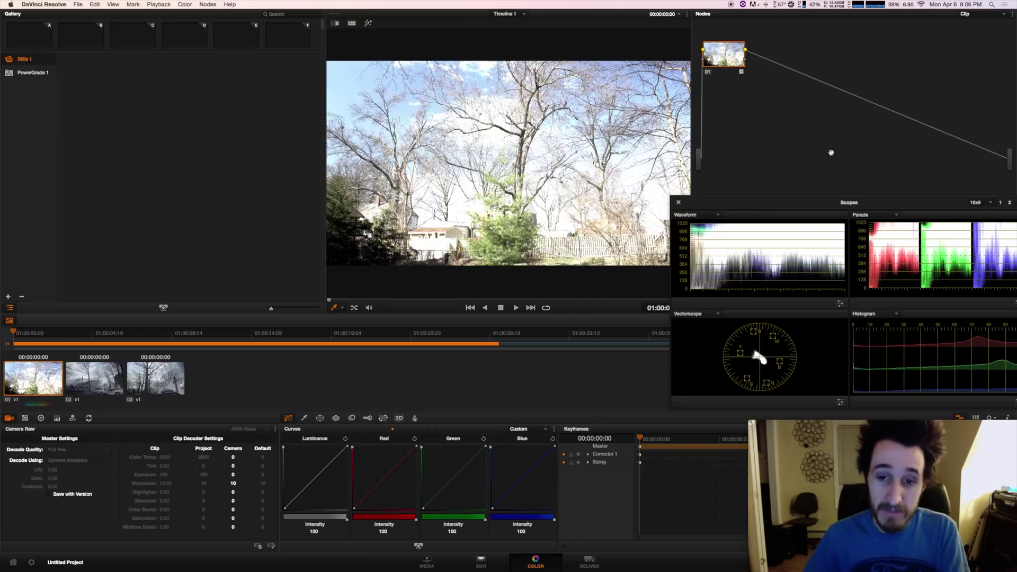
- Clear node 01's LUT and apply Sony SLog3 to Rec709 as its input LUT instead
{"action": "right_click", "coordinate": [741, 73]}
{"action": "left_click", "coordinate": [751, 106]}
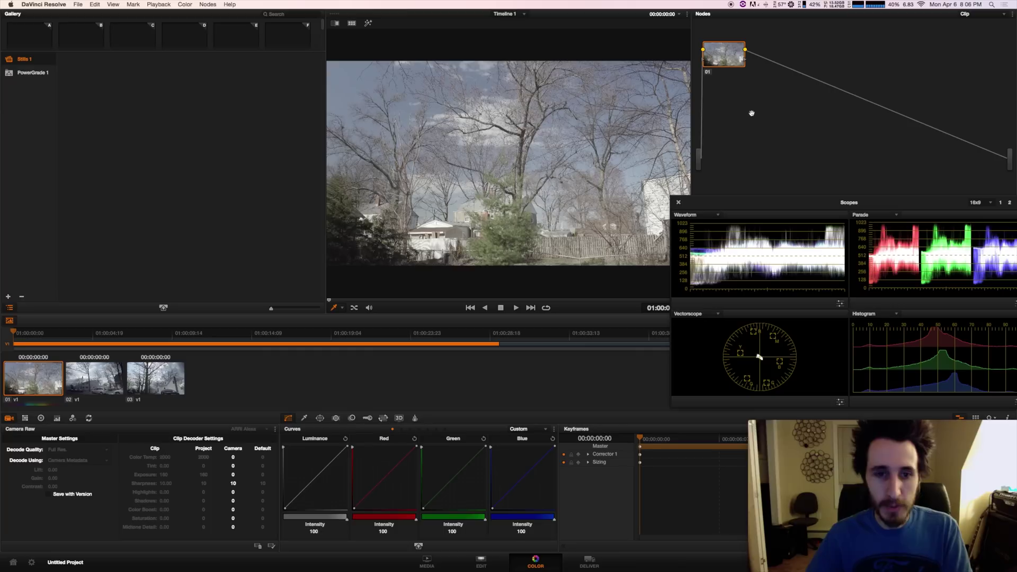
{"action": "right_click", "coordinate": [736, 64]}
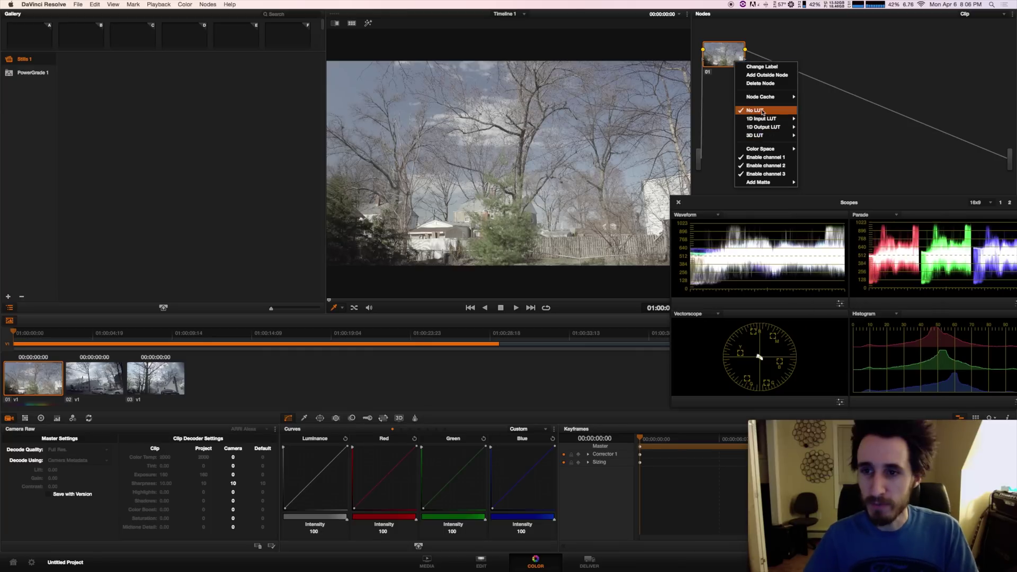
{"action": "mouse_move", "coordinate": [771, 120]}
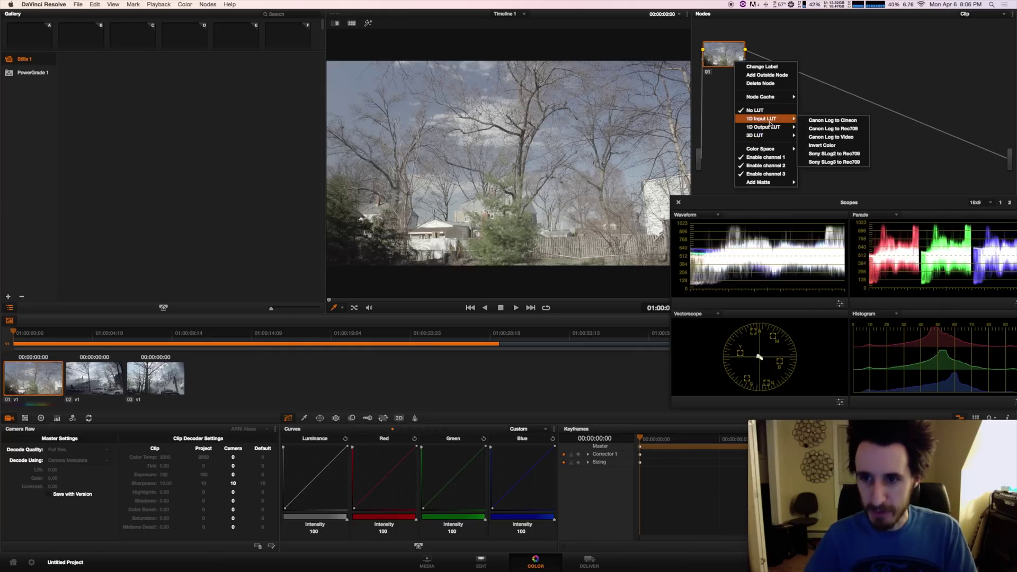
{"action": "left_click", "coordinate": [843, 161]}
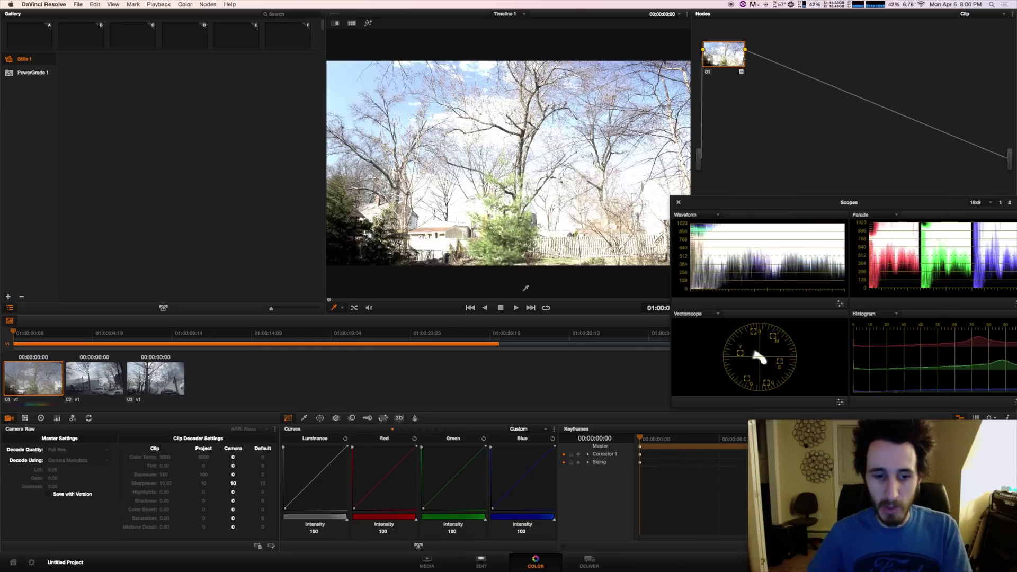
- Lower the primary gain to 0.95, then pull Color Match highlights down to about -86.5
{"action": "left_click", "coordinate": [57, 418]}
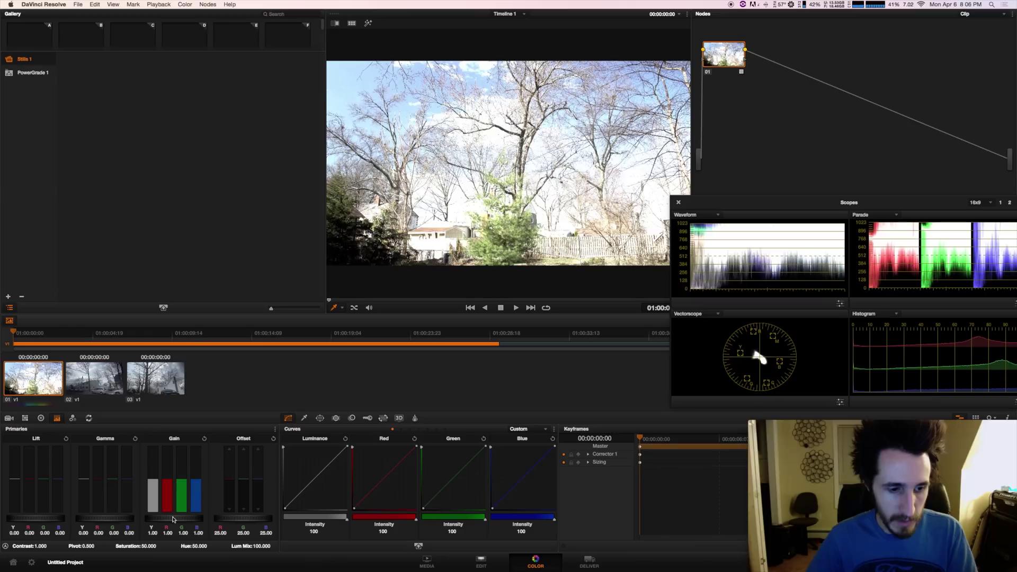
{"action": "left_click", "coordinate": [41, 418]}
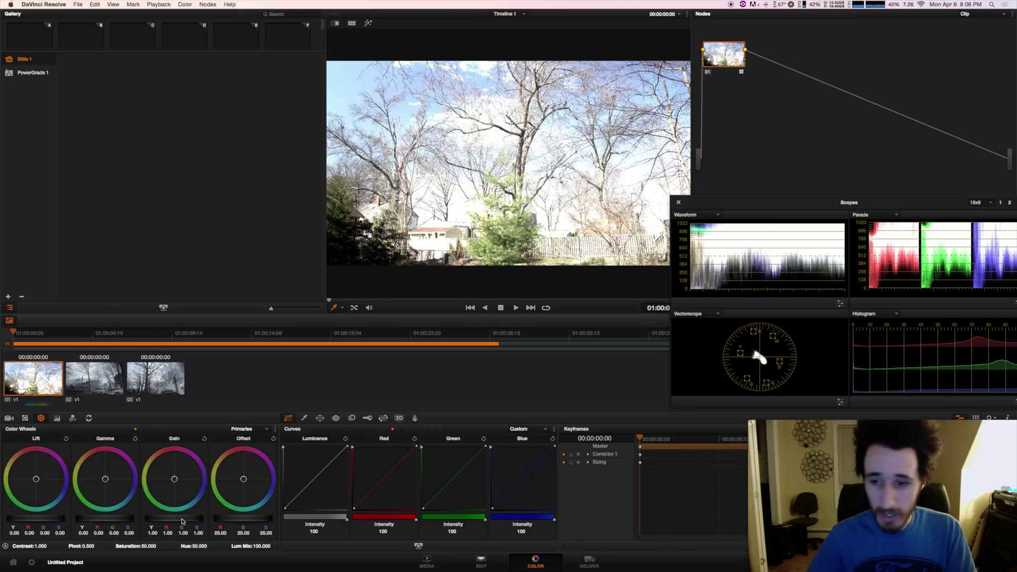
{"action": "left_click_drag", "start_coordinate": [169, 519], "coordinate": [37, 505]}
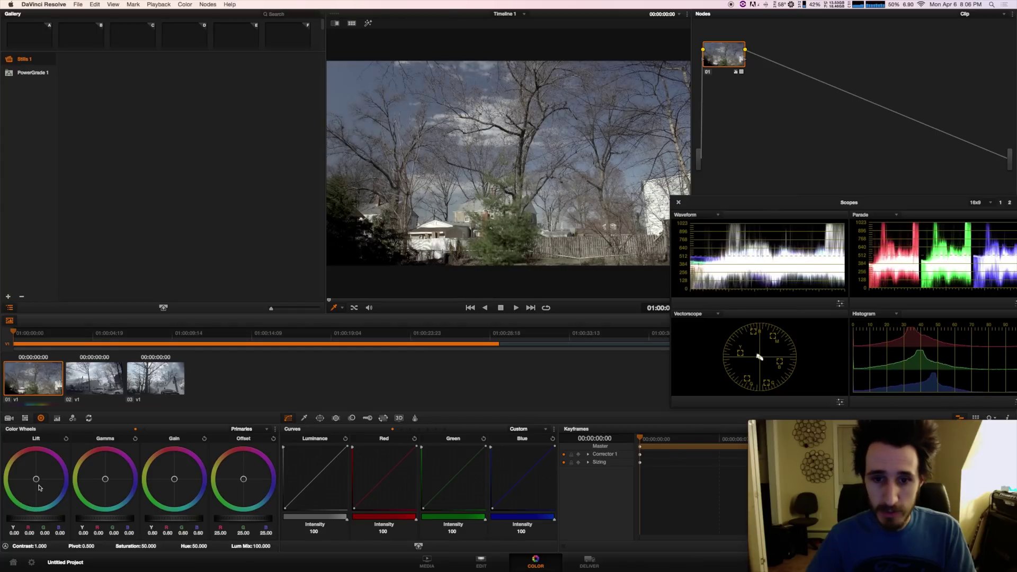
{"action": "left_click", "coordinate": [25, 418]}
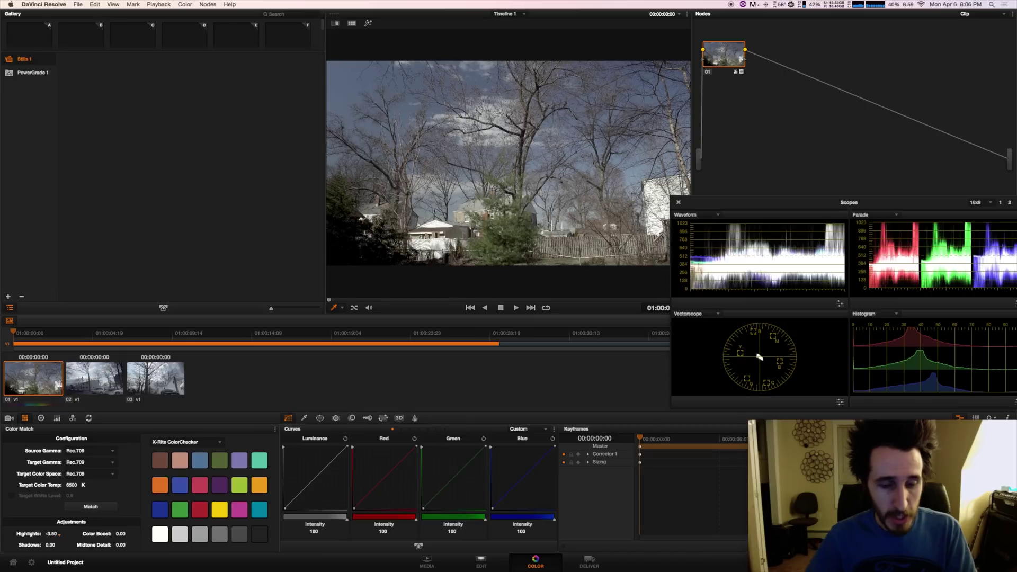
{"action": "mouse_move", "coordinate": [53, 534]}
{"action": "left_mouse_down"}
{"action": "mouse_move", "coordinate": [28, 535]}
{"action": "mouse_move", "coordinate": [86, 525]}
{"action": "mouse_move", "coordinate": [94, 536]}
{"action": "mouse_move", "coordinate": [72, 528]}
{"action": "left_mouse_up"}
- Raise the primary offset to 30.20 and settle gain at 0.68
{"action": "left_click", "coordinate": [57, 418]}
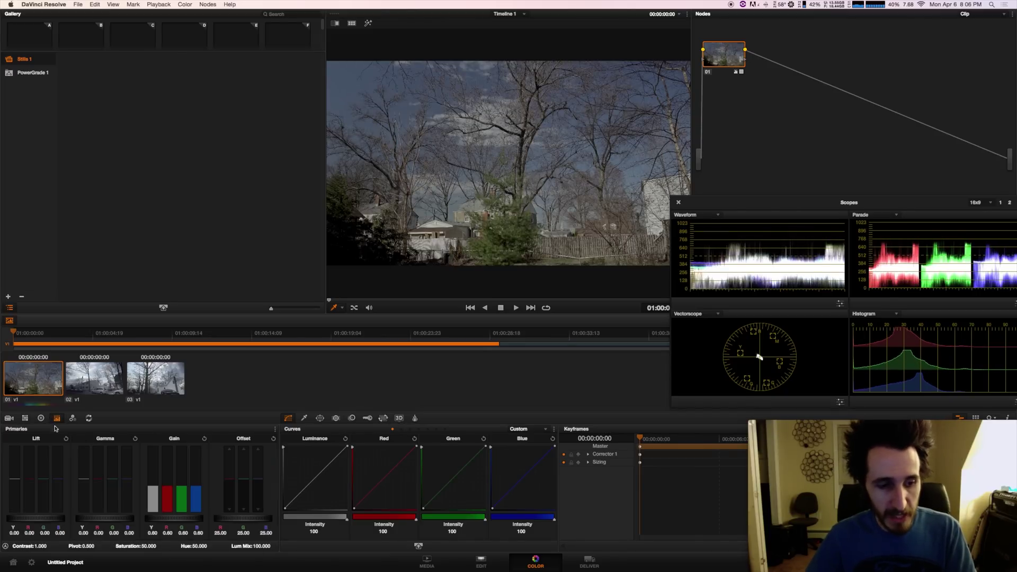
{"action": "left_click_drag", "start_coordinate": [166, 521], "coordinate": [210, 520]}
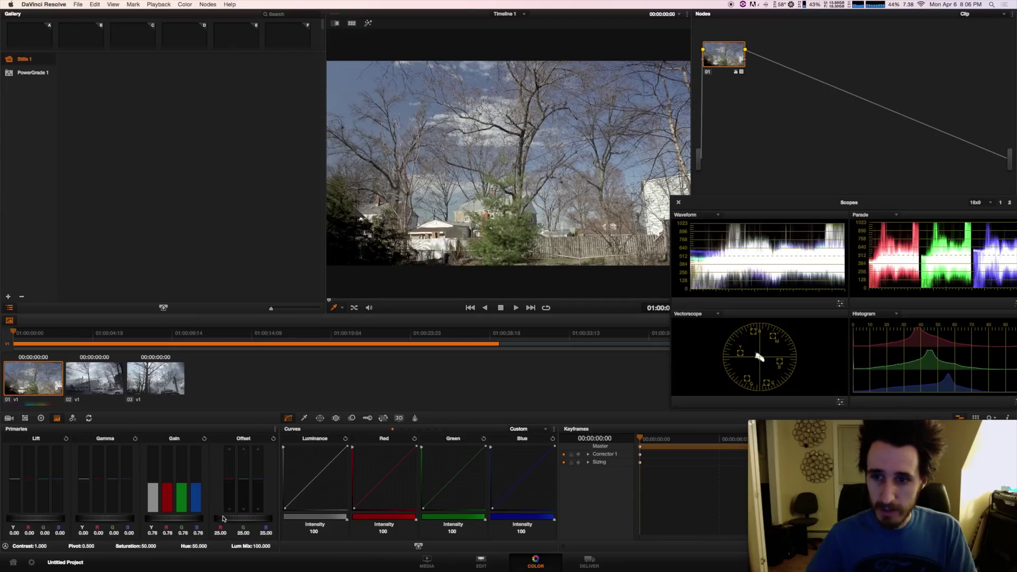
{"action": "left_click_drag", "start_coordinate": [223, 518], "coordinate": [220, 518]}
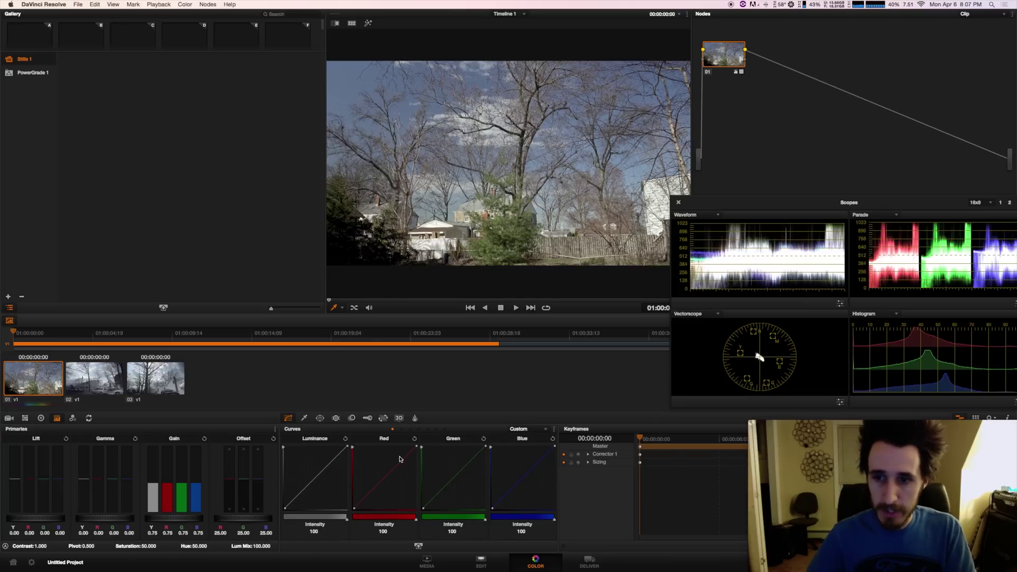
{"action": "mouse_move", "coordinate": [247, 525]}
{"action": "left_mouse_down"}
{"action": "mouse_move", "coordinate": [274, 519]}
{"action": "mouse_move", "coordinate": [260, 520]}
{"action": "left_mouse_up"}
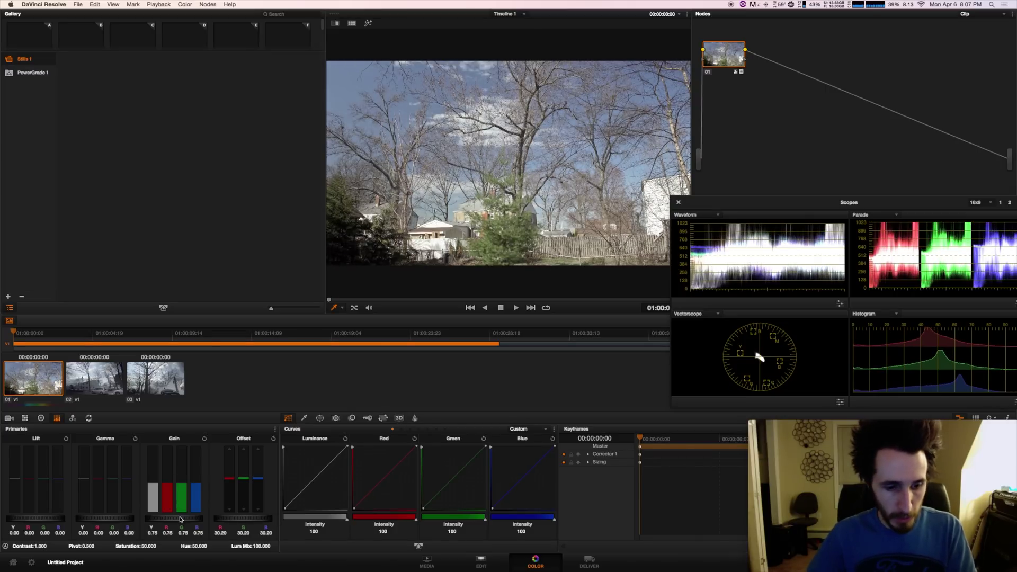
{"action": "left_click_drag", "start_coordinate": [176, 519], "coordinate": [148, 520]}
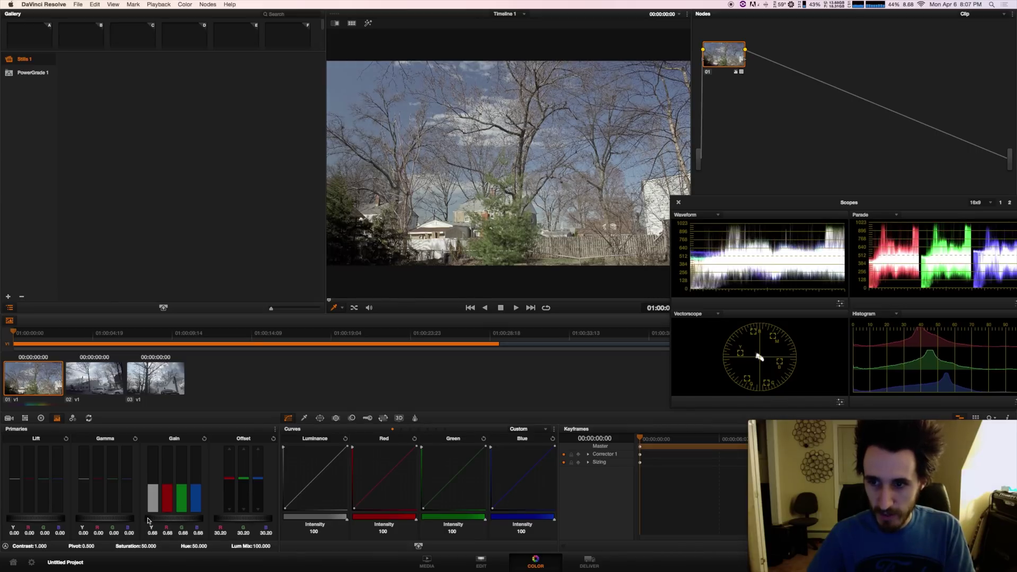
{"action": "left_click", "coordinate": [25, 419]}
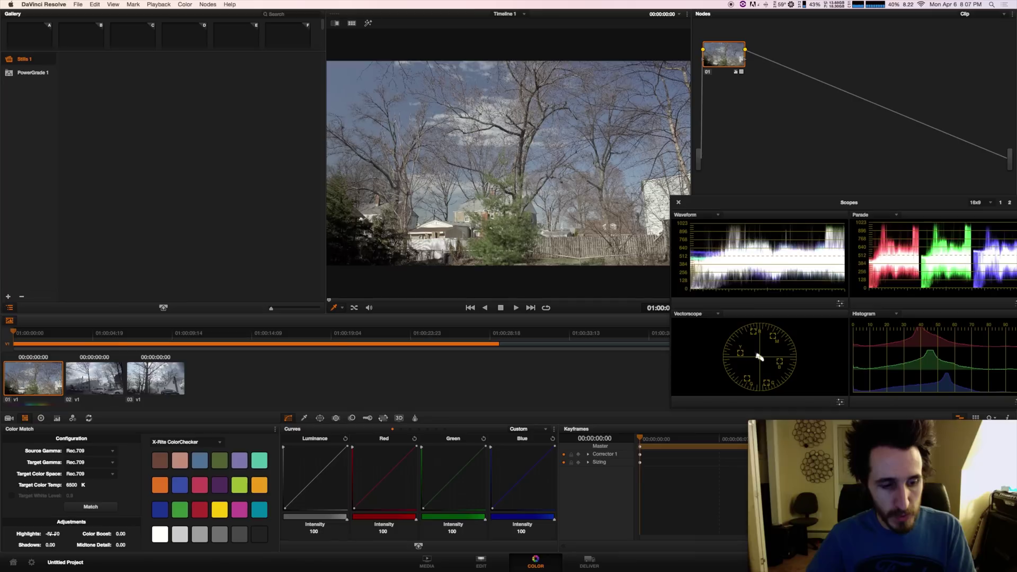
- Nudge Color Match highlights to -86.00 and set Shadows to 25, then to 35
{"action": "left_click_drag", "start_coordinate": [62, 535], "coordinate": [54, 538]}
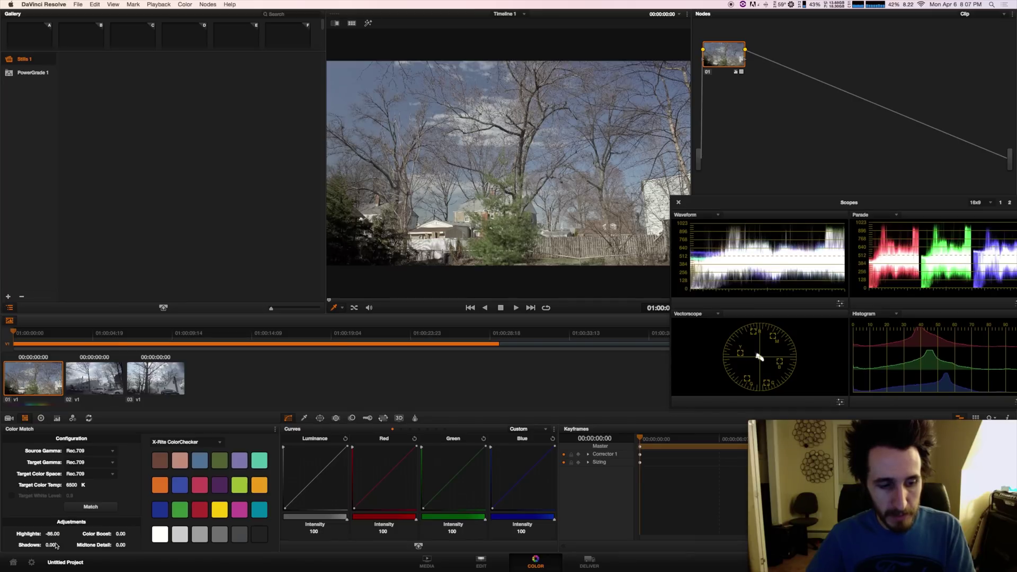
{"action": "double_click", "coordinate": [53, 546]}
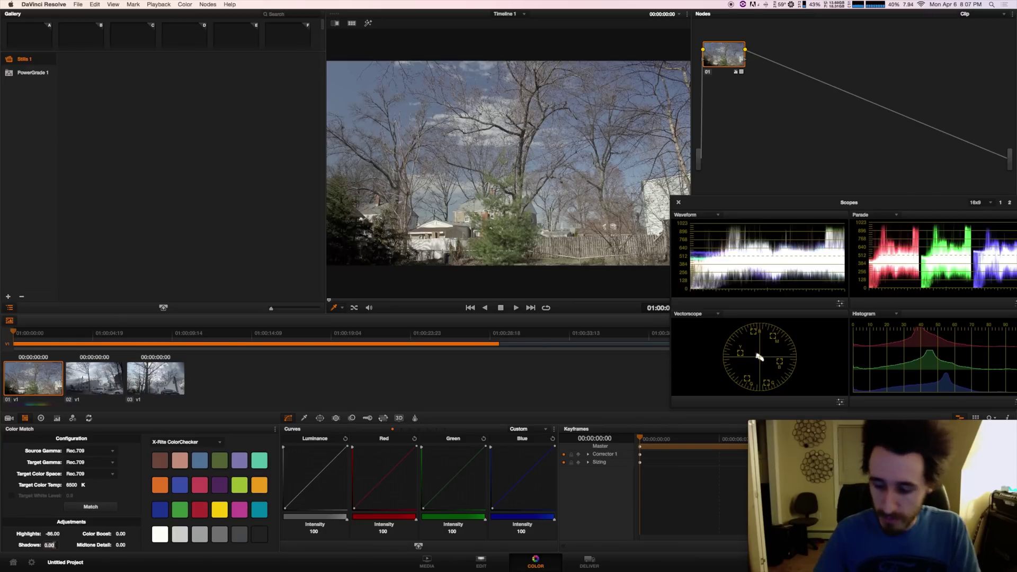
{"action": "type", "text": "25"}
{"action": "key", "text": "Return"}
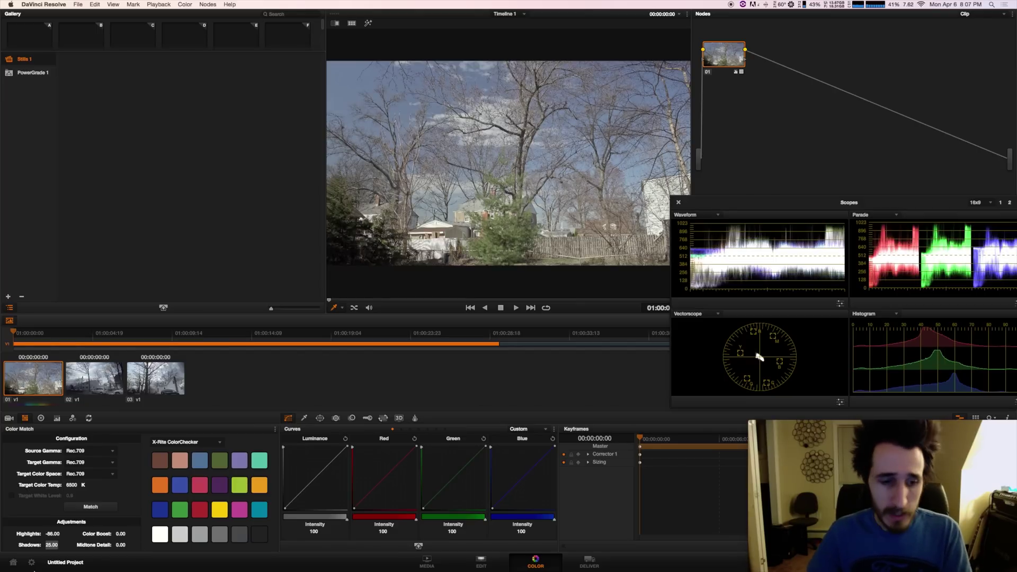
{"action": "double_click", "coordinate": [51, 543]}
{"action": "type", "text": "35"}
{"action": "key", "text": "Return"}
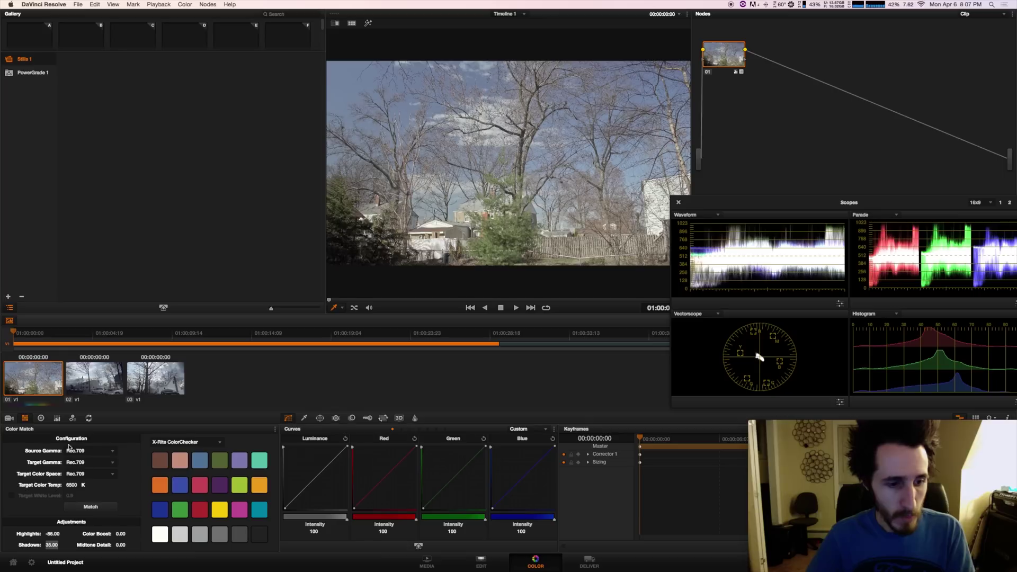
- Set offset to 27.20, gain to 0.73, saturation to 65 and contrast to 1.064 in Primaries
{"action": "left_click", "coordinate": [57, 419]}
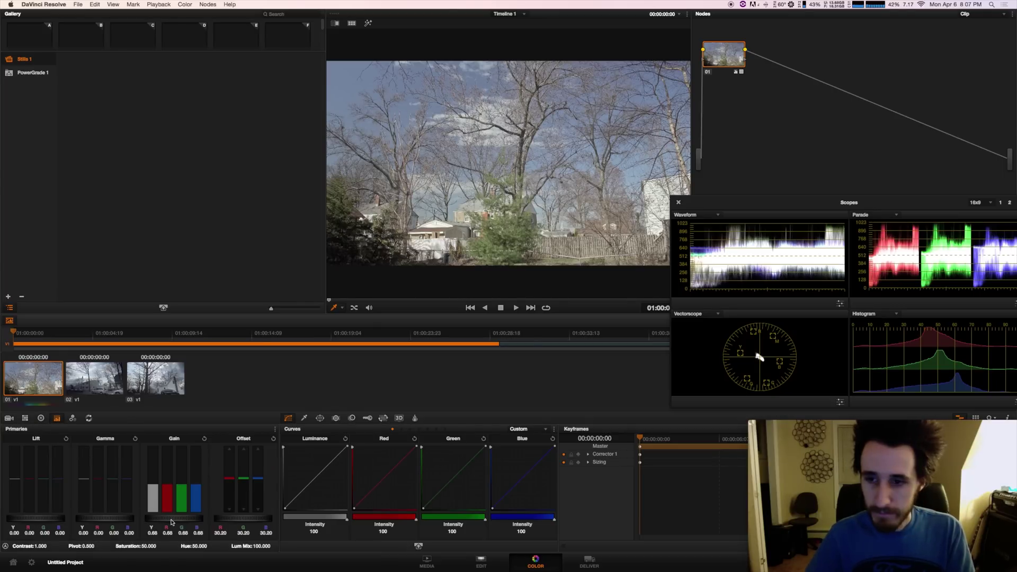
{"action": "mouse_move", "coordinate": [237, 520]}
{"action": "left_mouse_down"}
{"action": "mouse_move", "coordinate": [211, 521]}
{"action": "mouse_move", "coordinate": [226, 518]}
{"action": "left_mouse_up"}
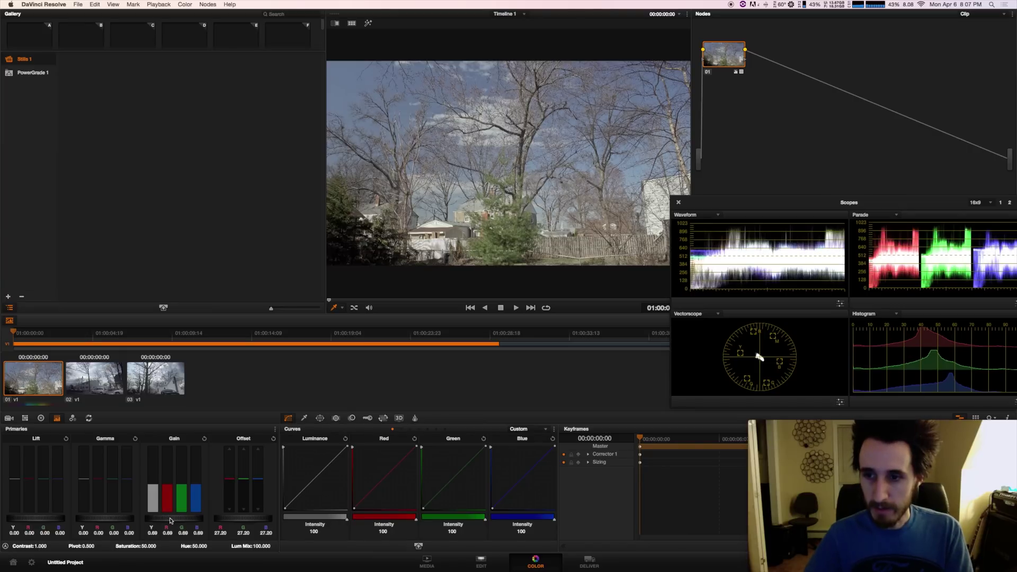
{"action": "left_click_drag", "start_coordinate": [174, 519], "coordinate": [196, 508]}
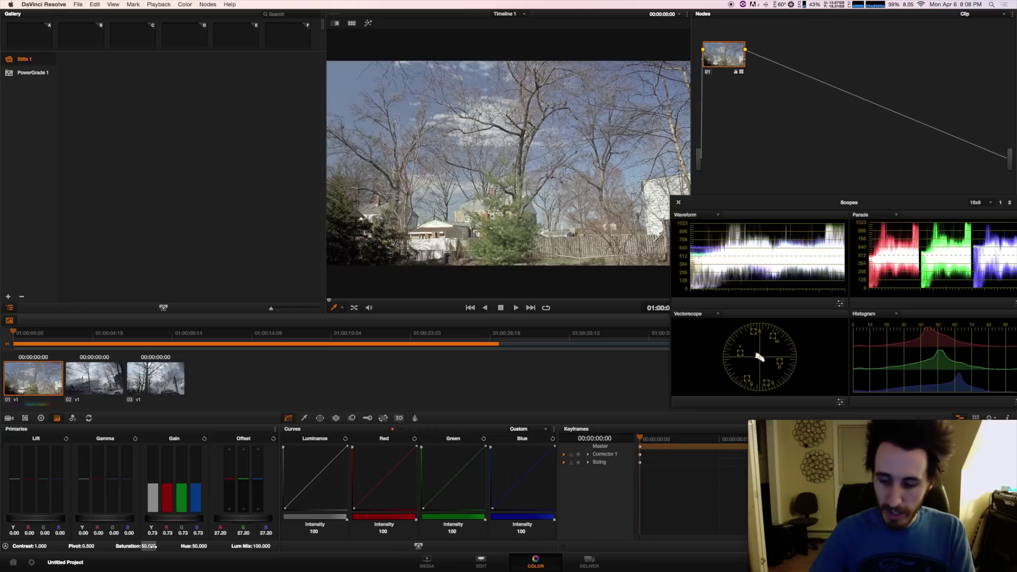
{"action": "left_click_drag", "start_coordinate": [151, 546], "coordinate": [143, 557]}
{"action": "left_click_drag", "start_coordinate": [41, 546], "coordinate": [53, 546]}
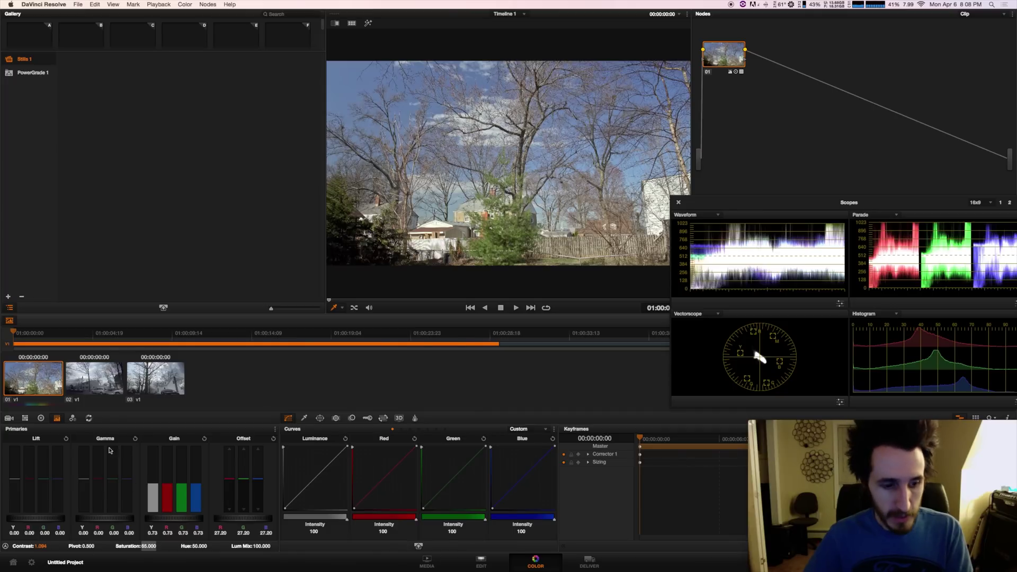
- Raise Color Match shadows to 40 and trim gain to 0.71, then go to the Media page
{"action": "left_click", "coordinate": [25, 418]}
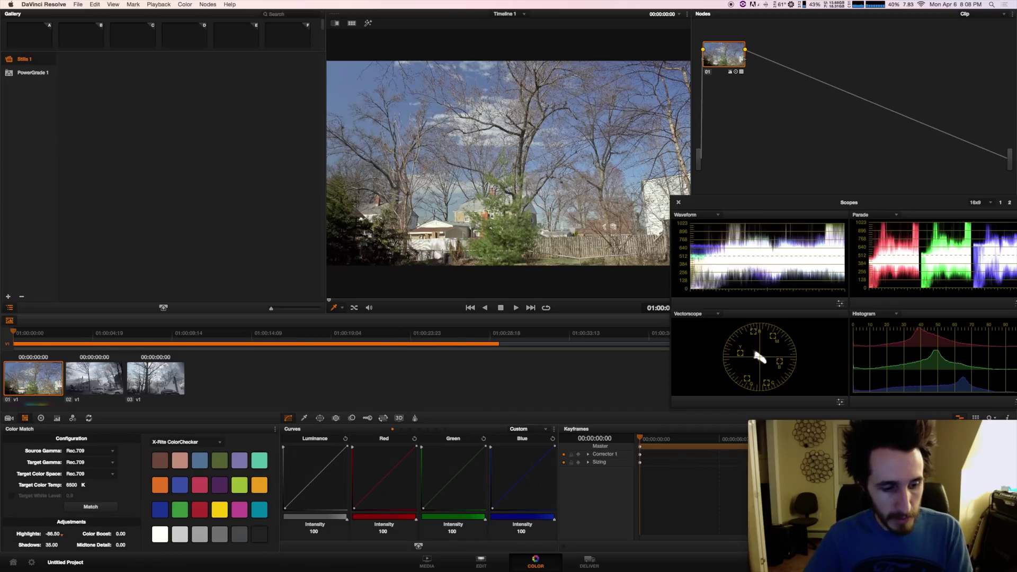
{"action": "left_click_drag", "start_coordinate": [50, 546], "coordinate": [54, 546]}
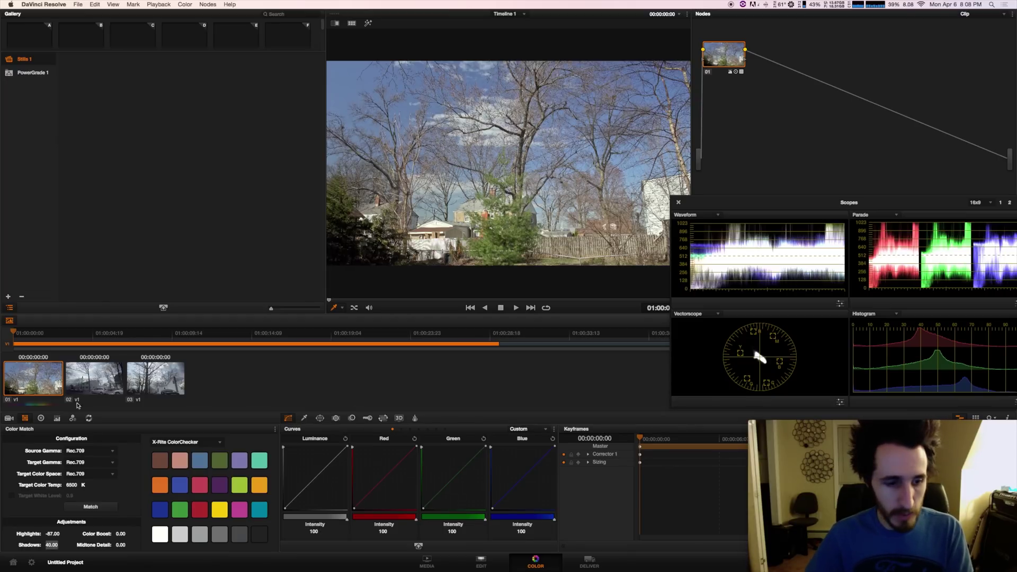
{"action": "left_click", "coordinate": [42, 418]}
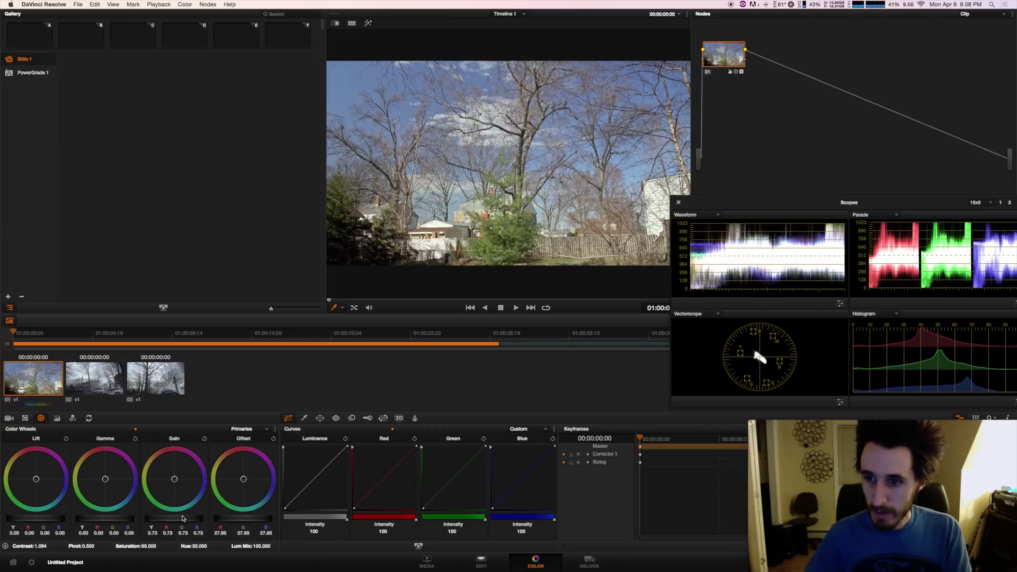
{"action": "left_click_drag", "start_coordinate": [182, 518], "coordinate": [178, 518]}
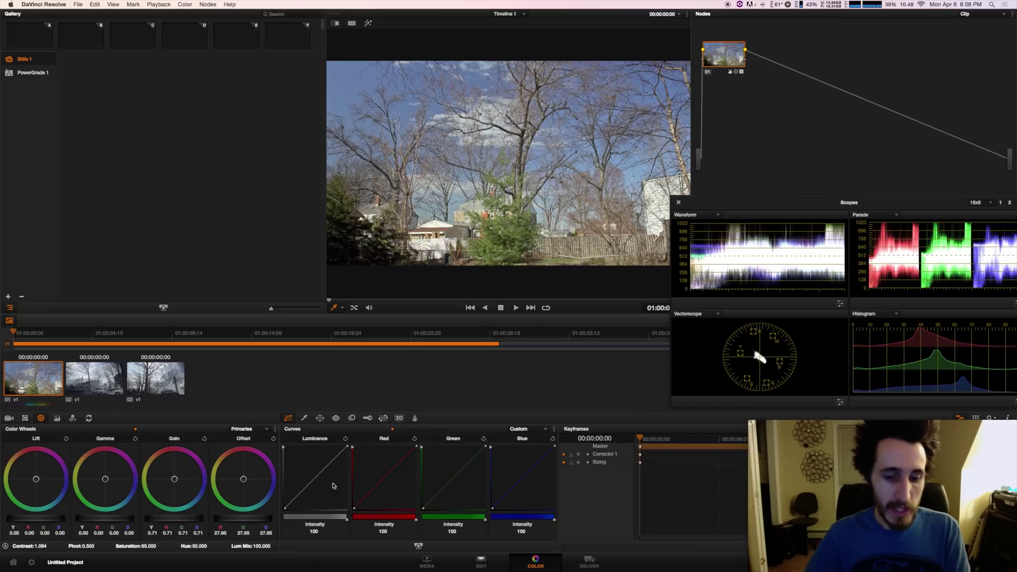
{"action": "left_click", "coordinate": [427, 561]}
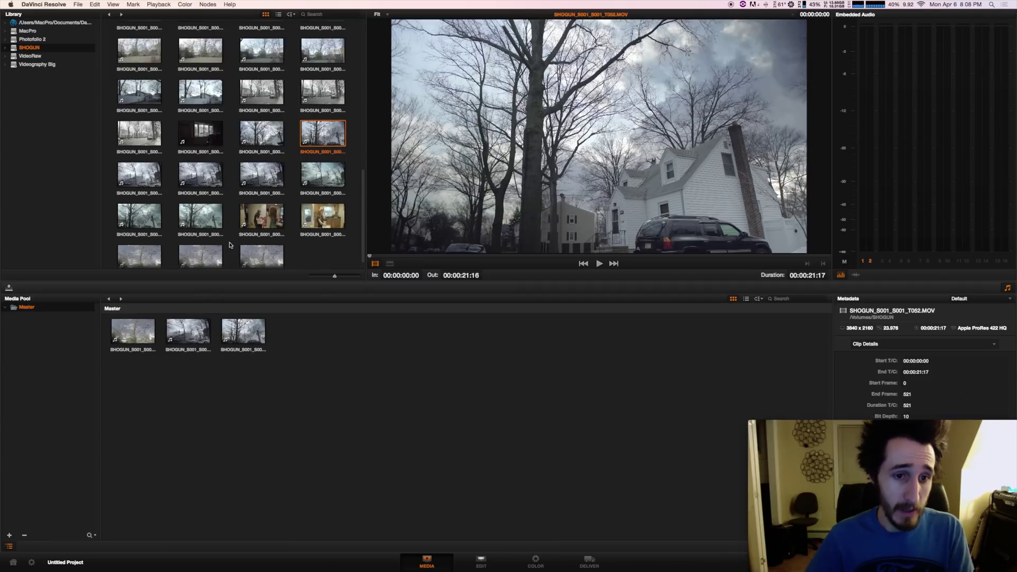
- Add clip SHOGUN_S001_S001_T063.MOV from the library to the Media Pool
{"action": "scroll", "coordinate": [207, 233], "scroll_direction": "down", "scroll_amount": 2}
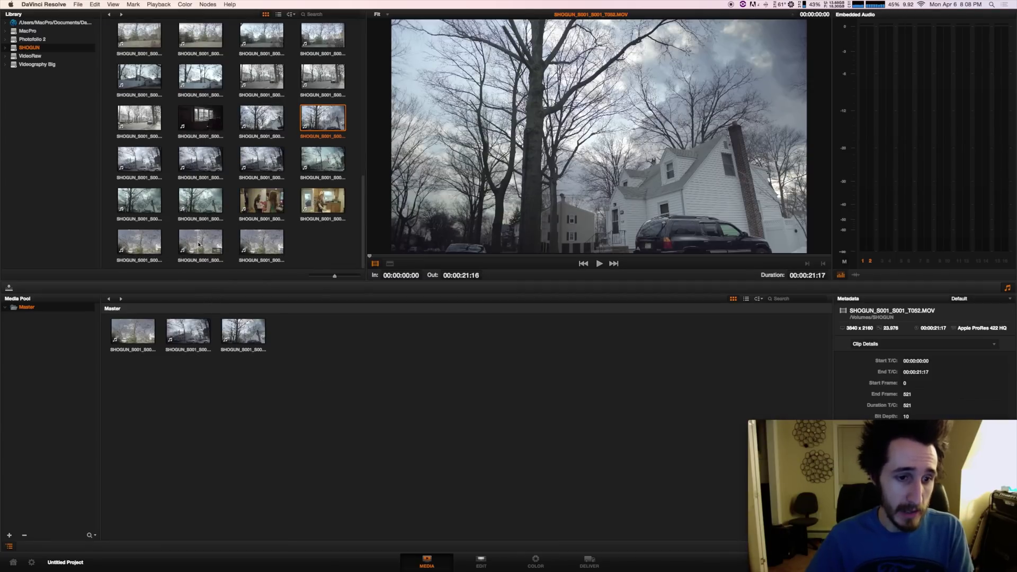
{"action": "left_click", "coordinate": [203, 237]}
{"action": "left_click", "coordinate": [250, 243]}
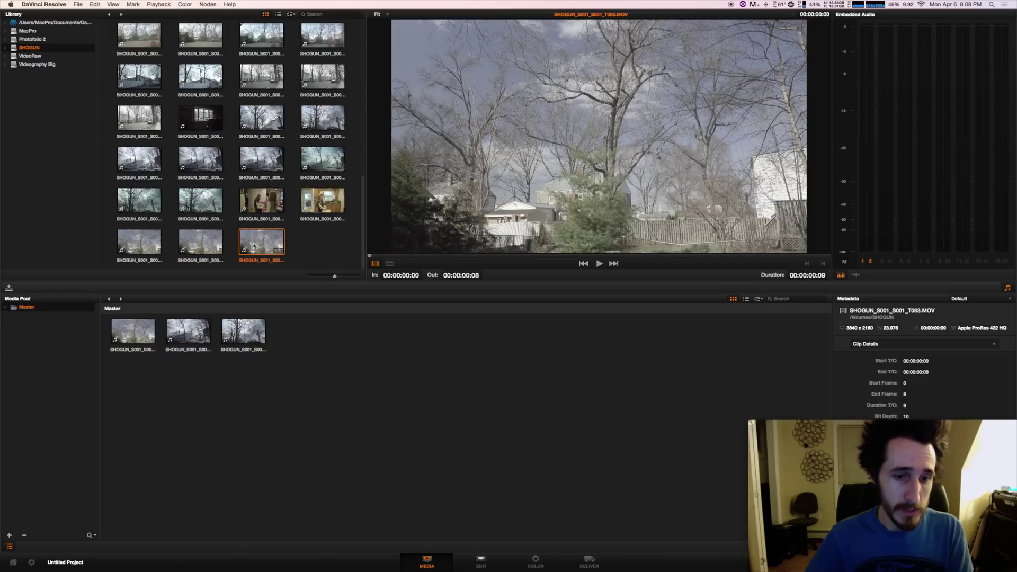
{"action": "left_click_drag", "start_coordinate": [257, 239], "coordinate": [308, 325]}
- Place clip T063 onto Timeline 1 on the Edit page, then go to the Color page
{"action": "left_click", "coordinate": [481, 561]}
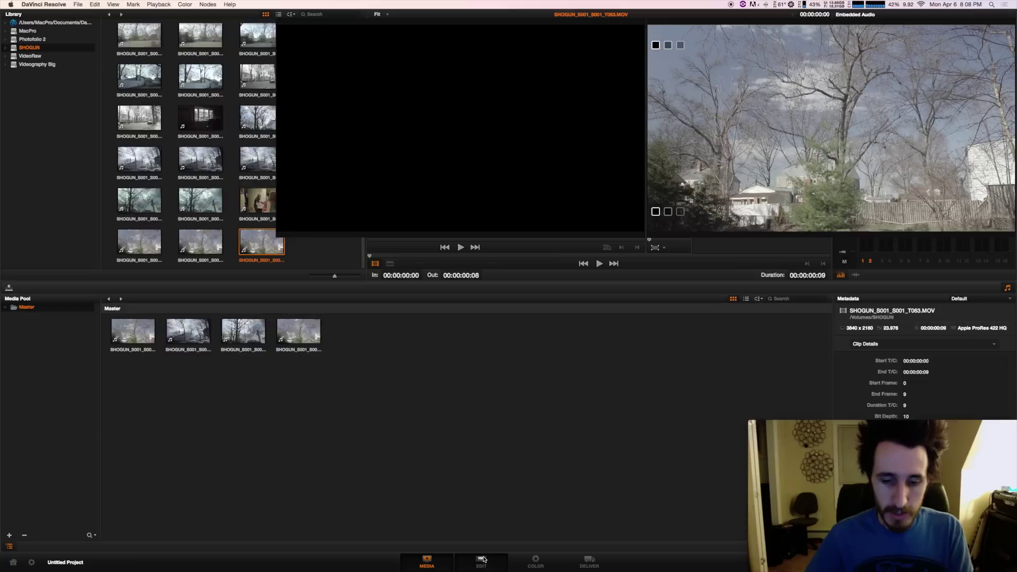
{"action": "left_click", "coordinate": [165, 25]}
{"action": "mouse_move", "coordinate": [239, 68]}
{"action": "left_mouse_down"}
{"action": "mouse_move", "coordinate": [318, 113]}
{"action": "mouse_move", "coordinate": [677, 412]}
{"action": "mouse_move", "coordinate": [457, 408]}
{"action": "left_mouse_up"}
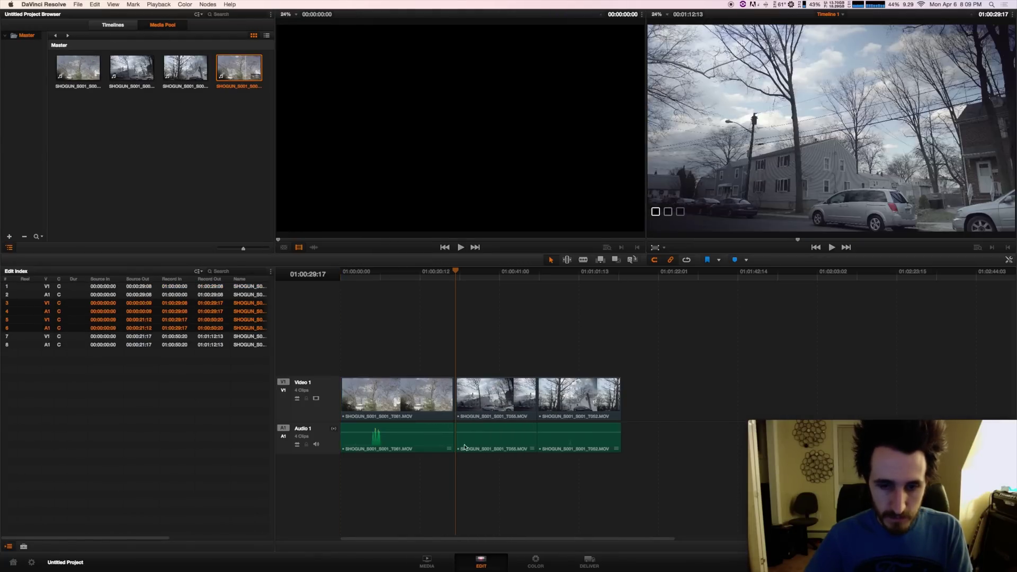
{"action": "left_click", "coordinate": [536, 561]}
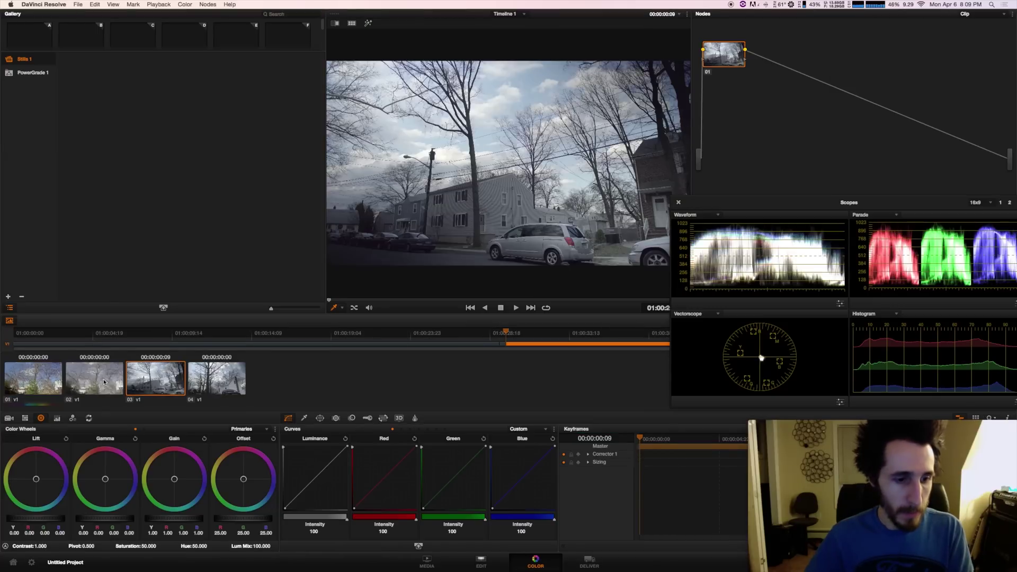
- Switch back and forth between graded clip 01 and ungraded clip 02, ending on clip 01
{"action": "left_click", "coordinate": [104, 382]}
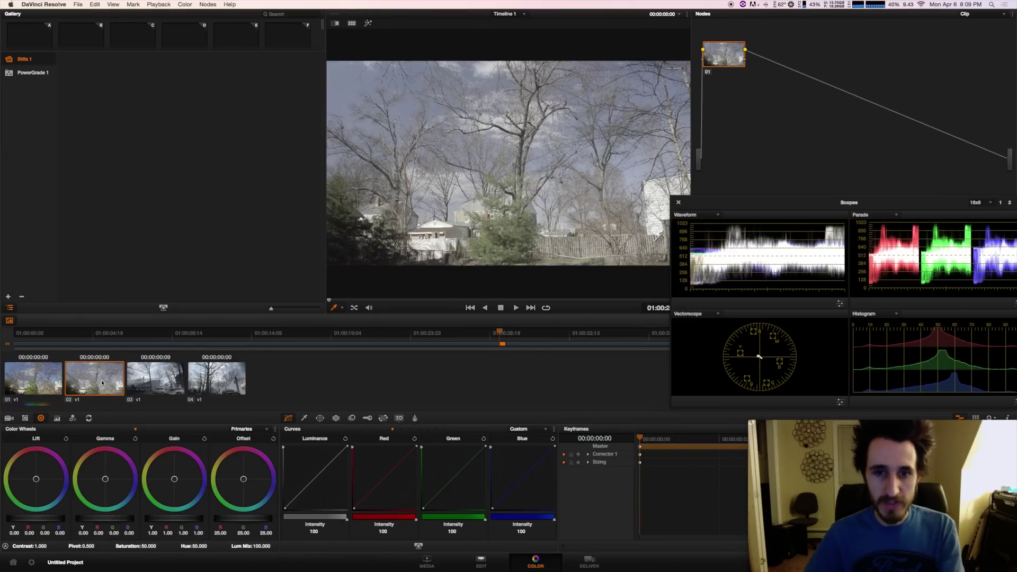
{"action": "left_click", "coordinate": [41, 379]}
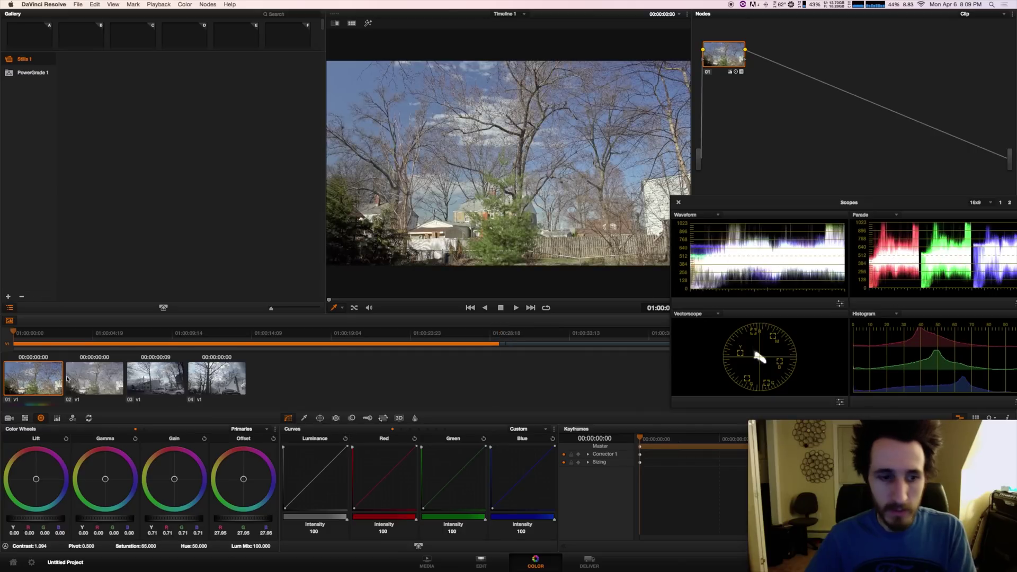
{"action": "left_click", "coordinate": [68, 378]}
{"action": "left_click", "coordinate": [64, 377]}
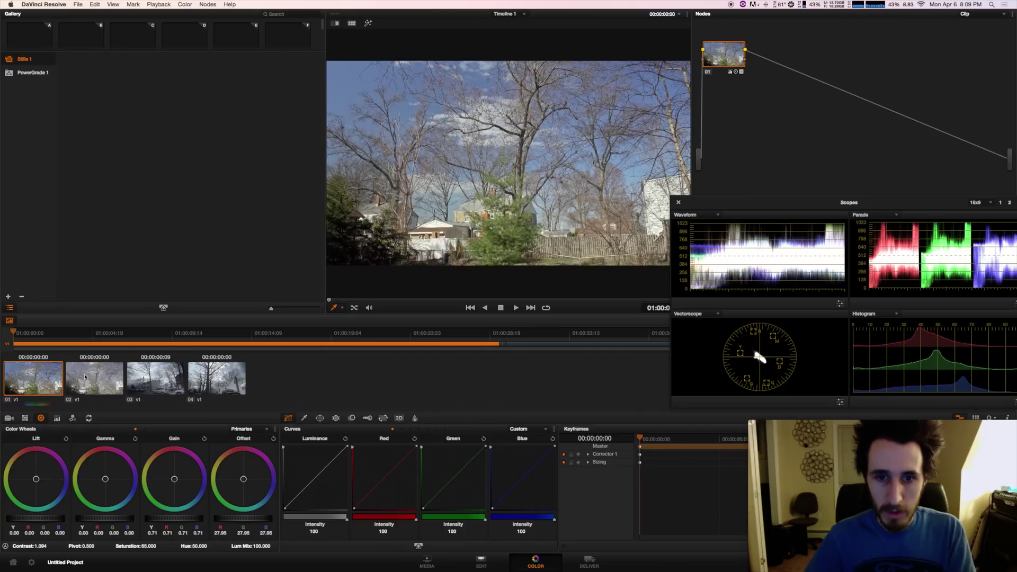
{"action": "left_click", "coordinate": [85, 376]}
{"action": "left_click", "coordinate": [52, 375]}
{"action": "left_click", "coordinate": [66, 376]}
{"action": "left_click", "coordinate": [48, 375]}
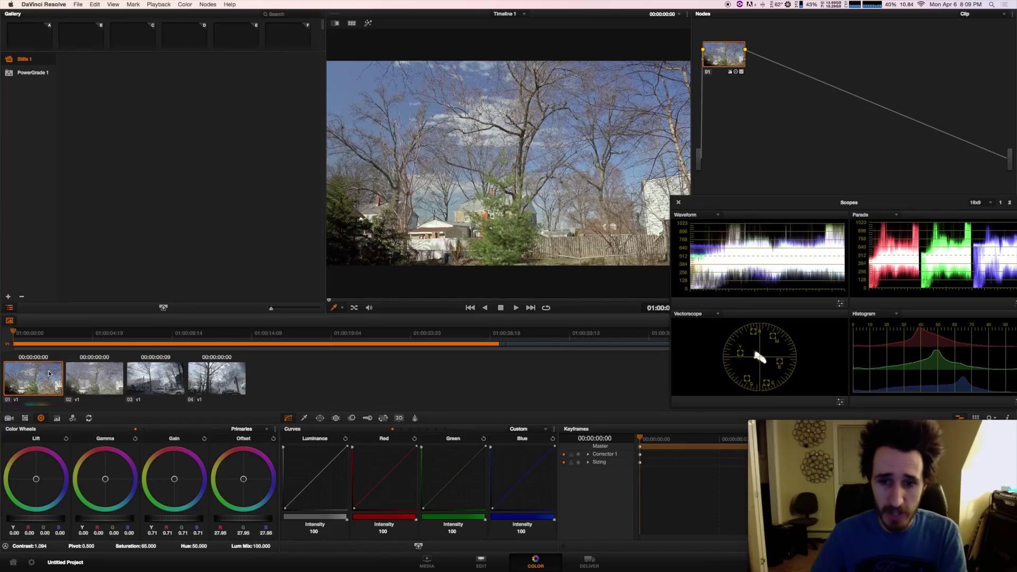
- Save clip 1's grade to Memory A via Color > Memories
{"action": "key", "text": "Down"}
{"action": "key", "text": "Down"}
{"action": "key", "text": "Up"}
{"action": "key", "text": "Up"}
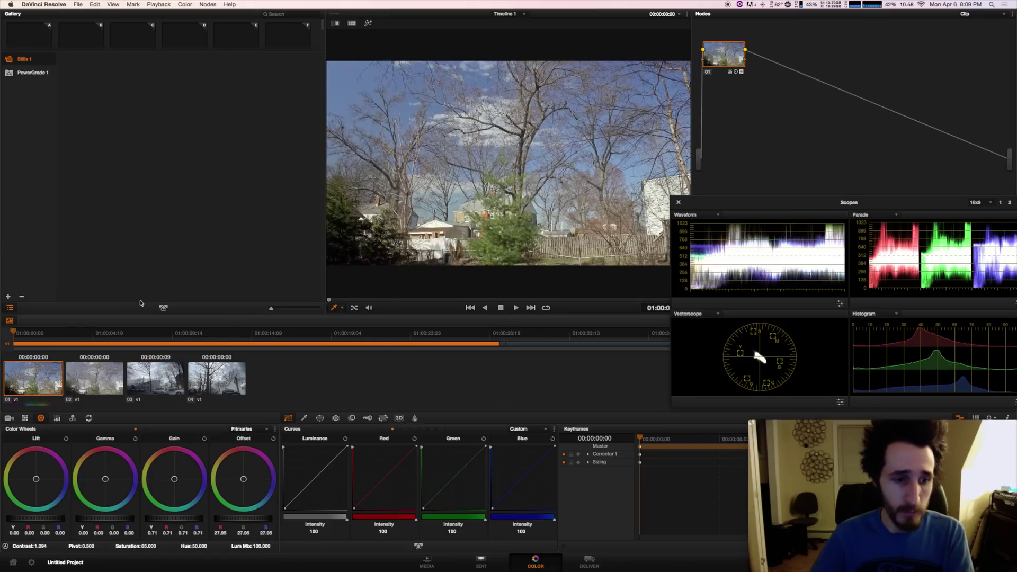
{"action": "left_click", "coordinate": [183, 5]}
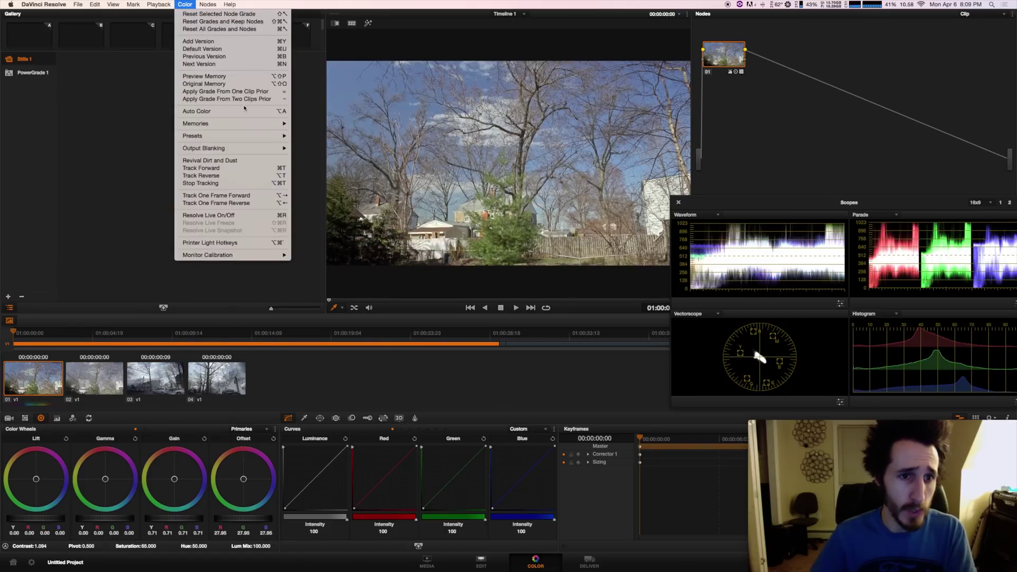
{"action": "mouse_move", "coordinate": [242, 124]}
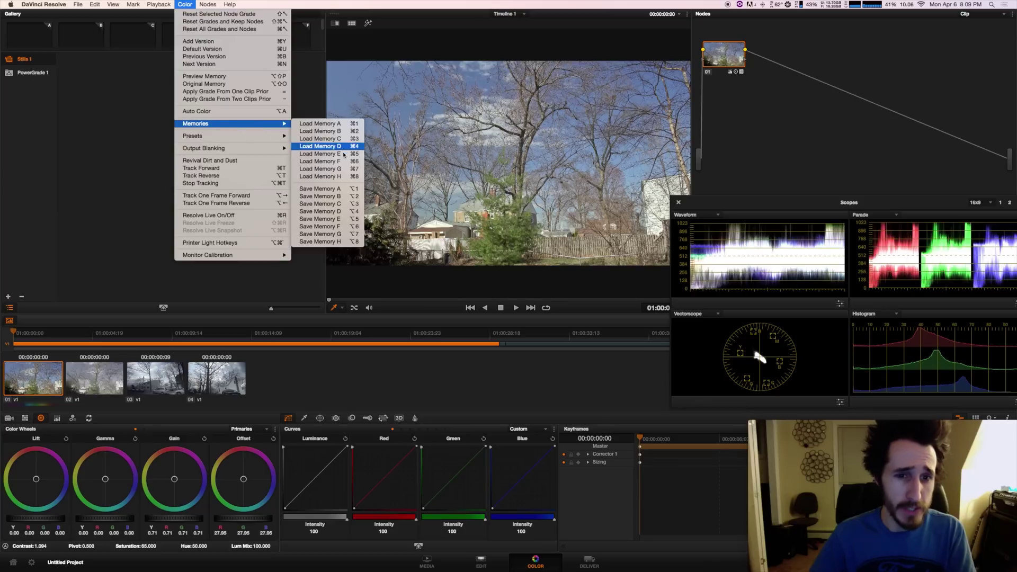
{"action": "left_click", "coordinate": [338, 191]}
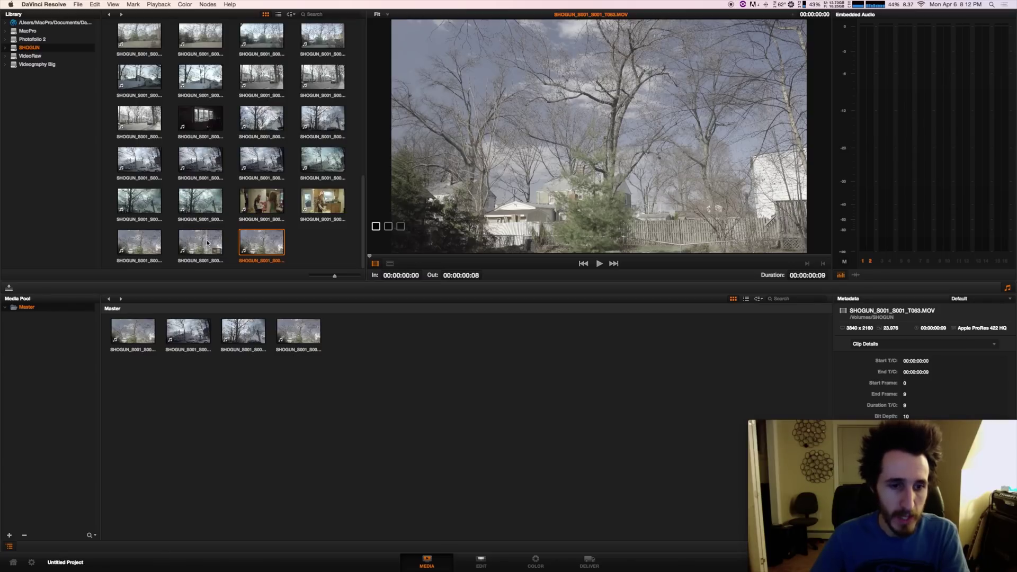
- Add Shogun clip SHOGUN_S001_S001_T062.MOV to the Master bin and return to the Color page
{"action": "left_click", "coordinate": [209, 242]}
{"action": "left_click_drag", "start_coordinate": [185, 237], "coordinate": [424, 371]}
{"action": "left_click", "coordinate": [491, 567]}
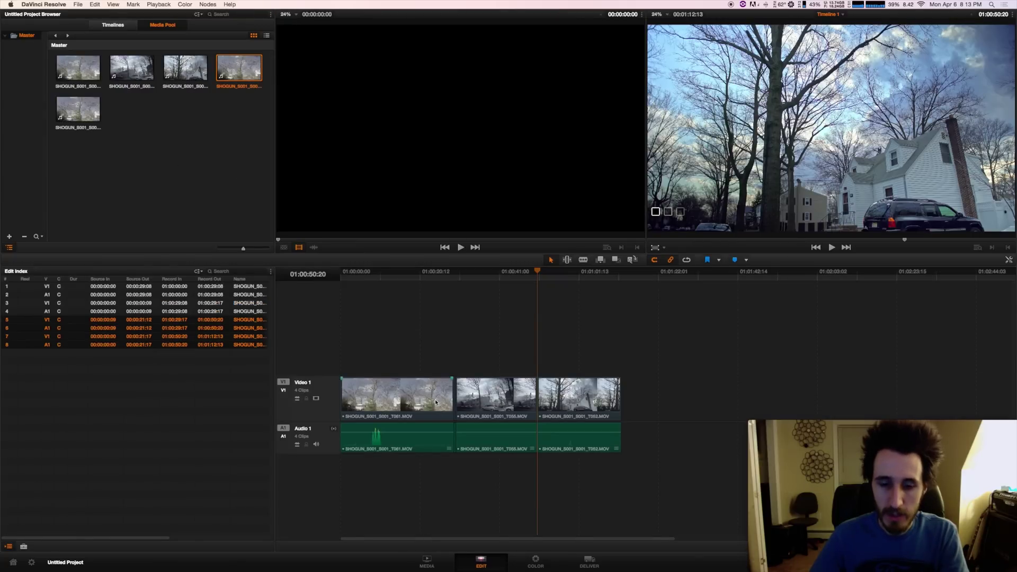
{"action": "left_click", "coordinate": [536, 561]}
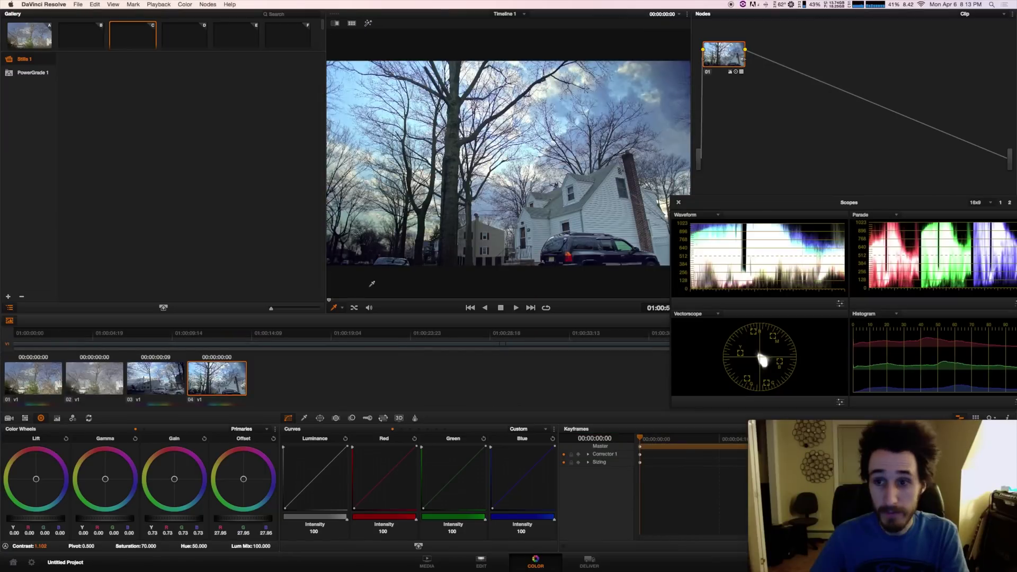
- Load the A7s to F55 LUT 4.From_SLog2-SGamut_To_Cine+709 onto node 01 of clip 02
{"action": "left_click", "coordinate": [114, 373]}
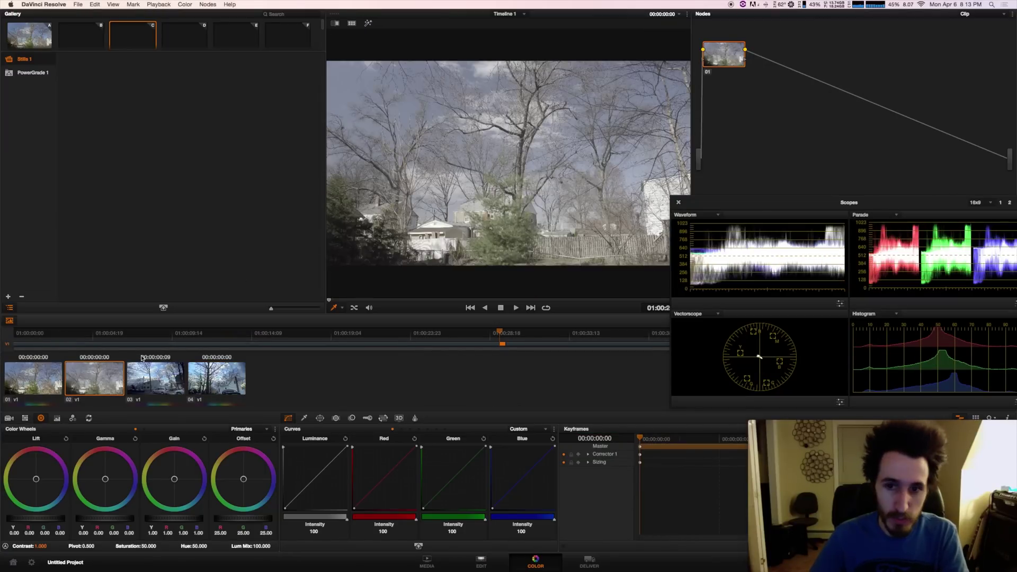
{"action": "right_click", "coordinate": [722, 57]}
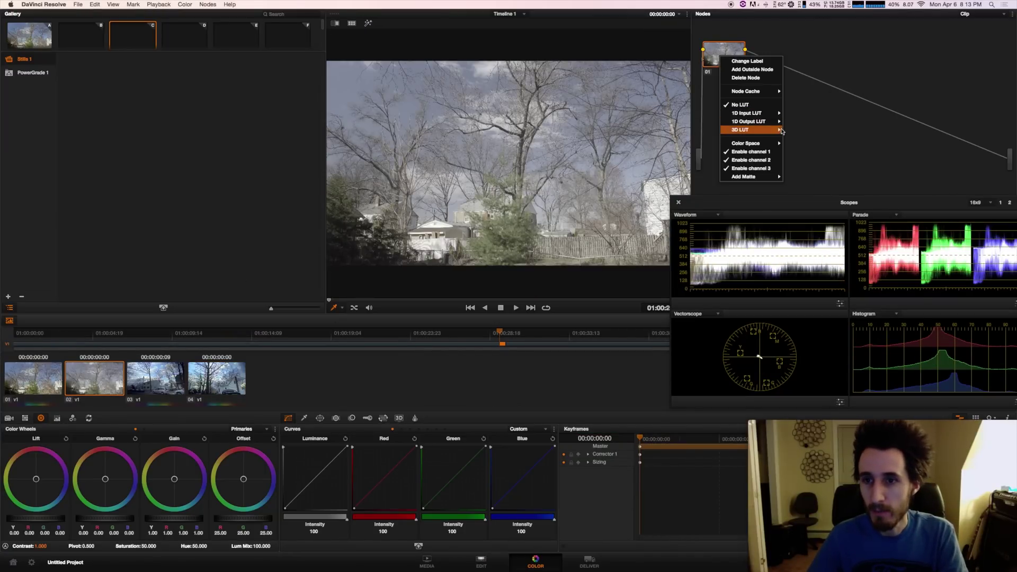
{"action": "mouse_move", "coordinate": [778, 128]}
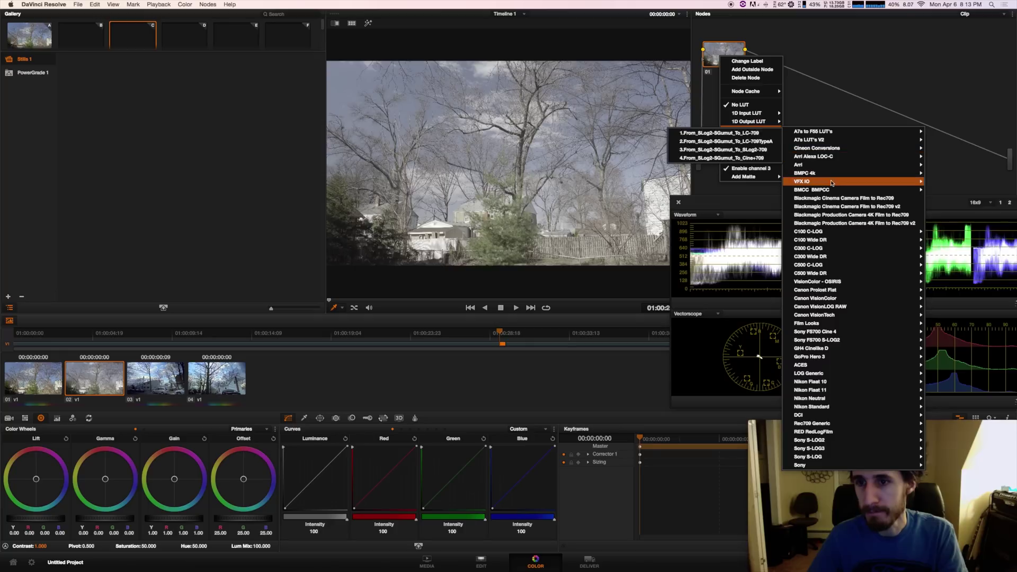
{"action": "mouse_move", "coordinate": [838, 136]}
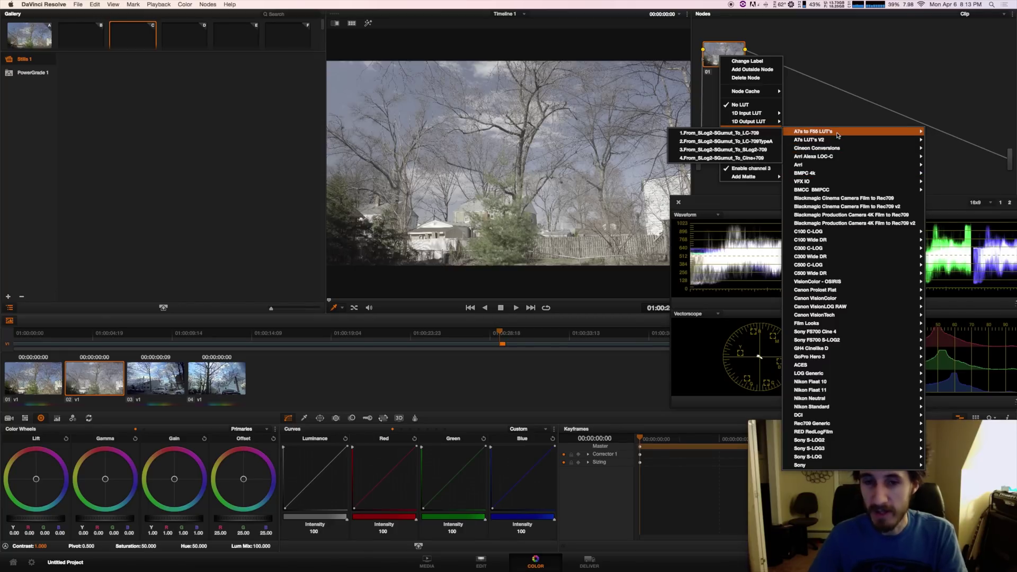
{"action": "left_click", "coordinate": [762, 158]}
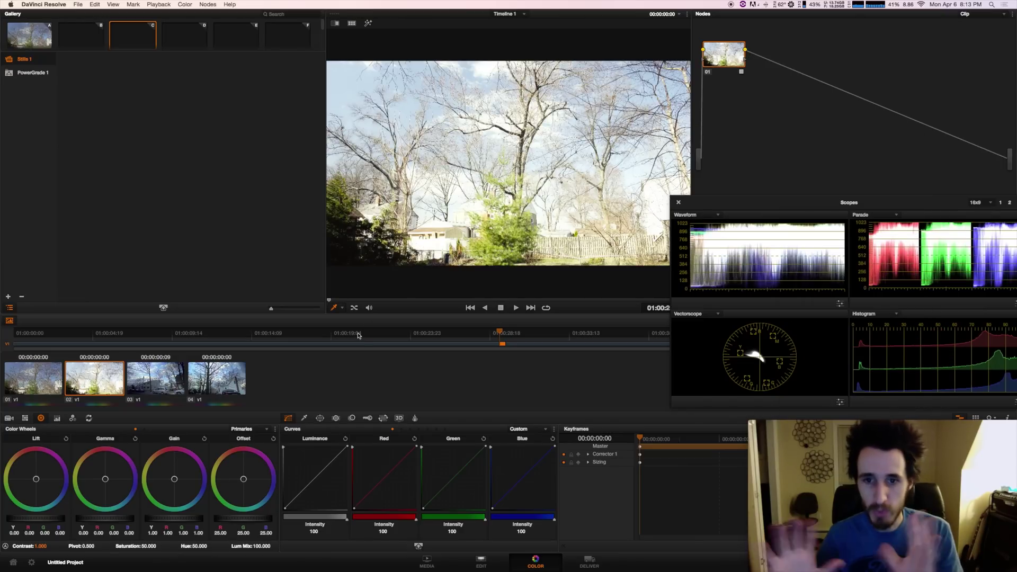
- Darken clip 2 by lowering Gain, then give Color Match Highlights -75 and Shadows 55
{"action": "scroll", "coordinate": [360, 338], "scroll_direction": "up", "scroll_amount": 2}
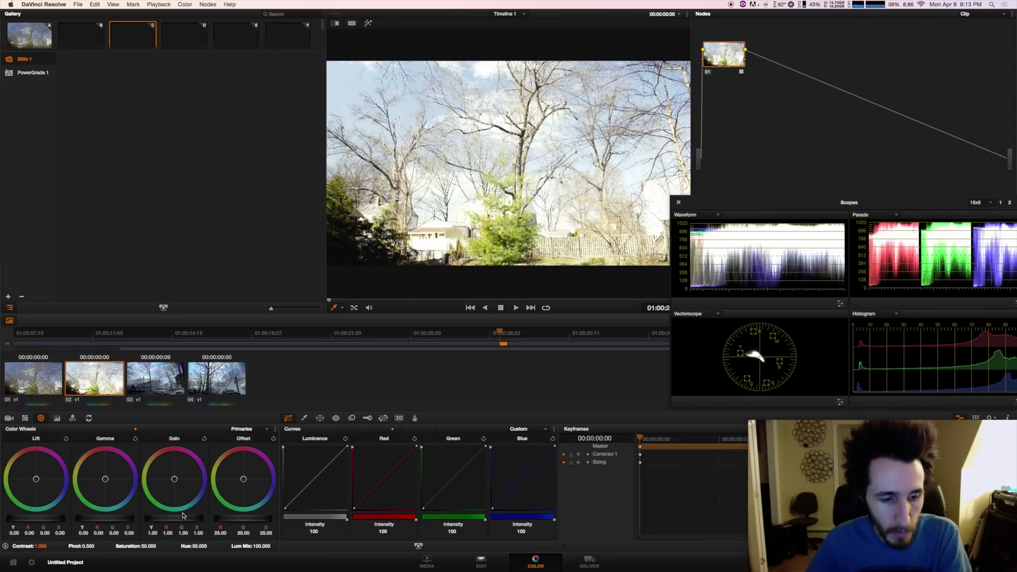
{"action": "left_click_drag", "start_coordinate": [183, 519], "coordinate": [164, 519]}
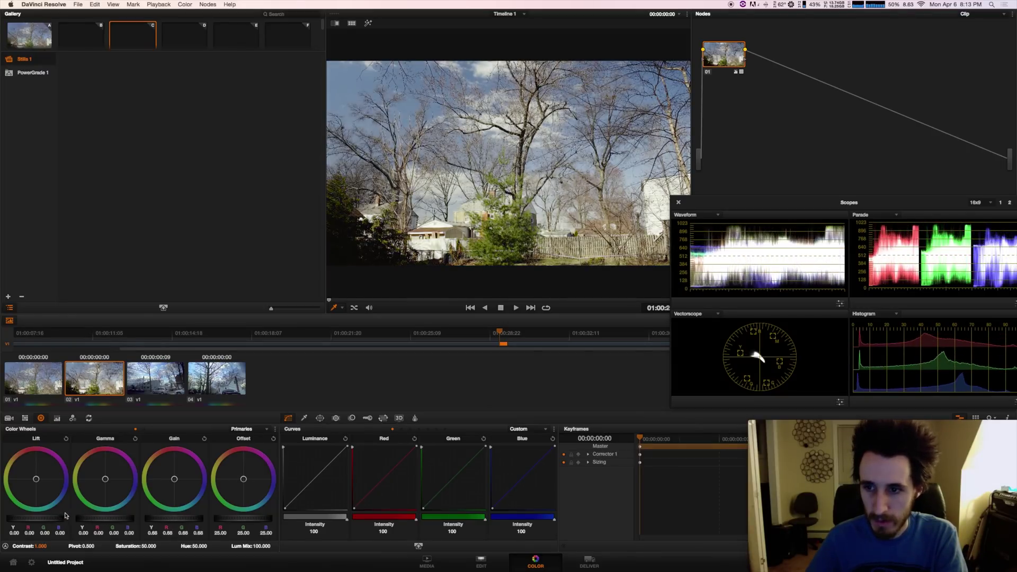
{"action": "left_click", "coordinate": [24, 419]}
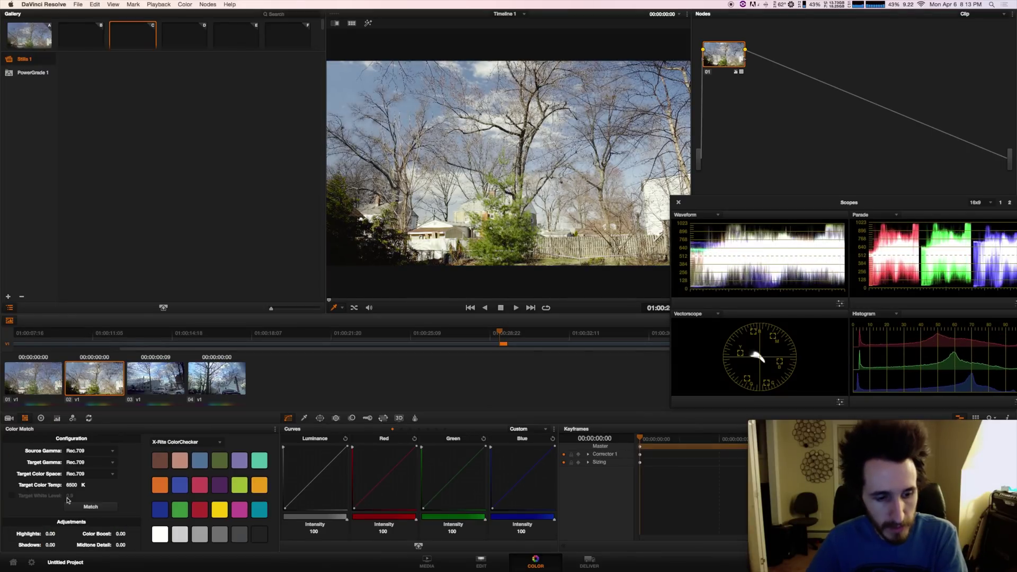
{"action": "left_click", "coordinate": [49, 534]}
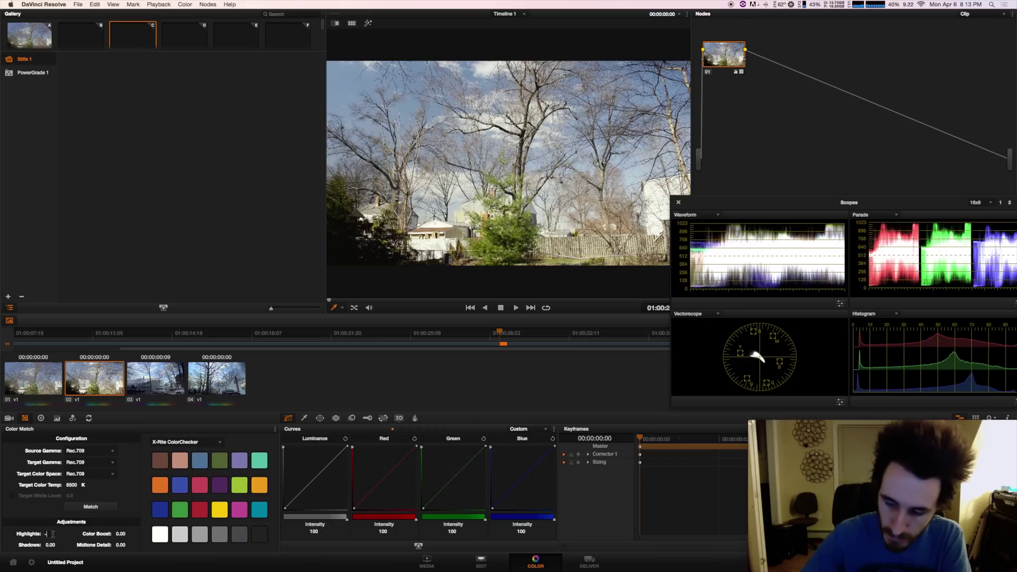
{"action": "type", "text": "-75"}
{"action": "key", "text": "Return"}
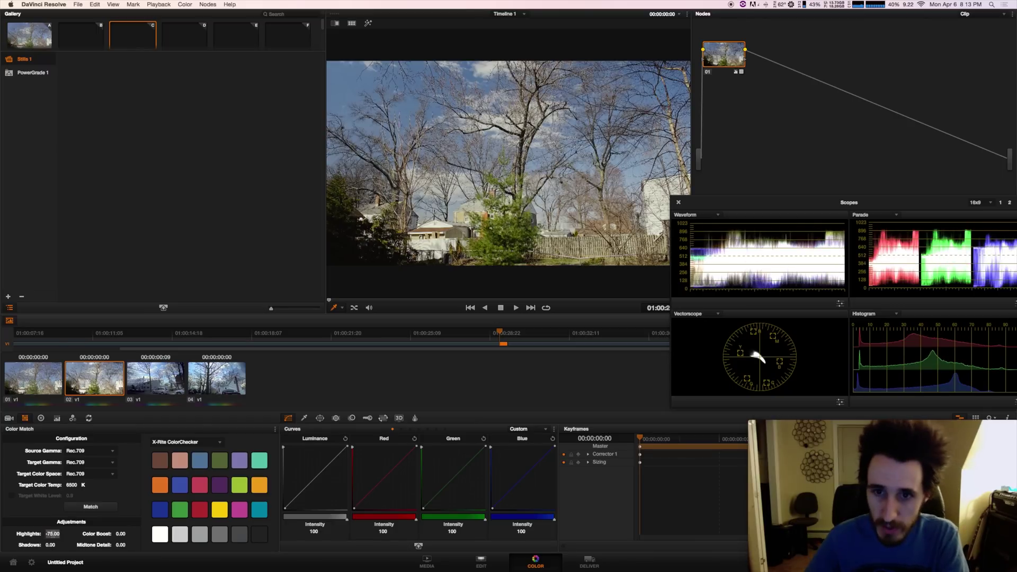
{"action": "left_click", "coordinate": [52, 545]}
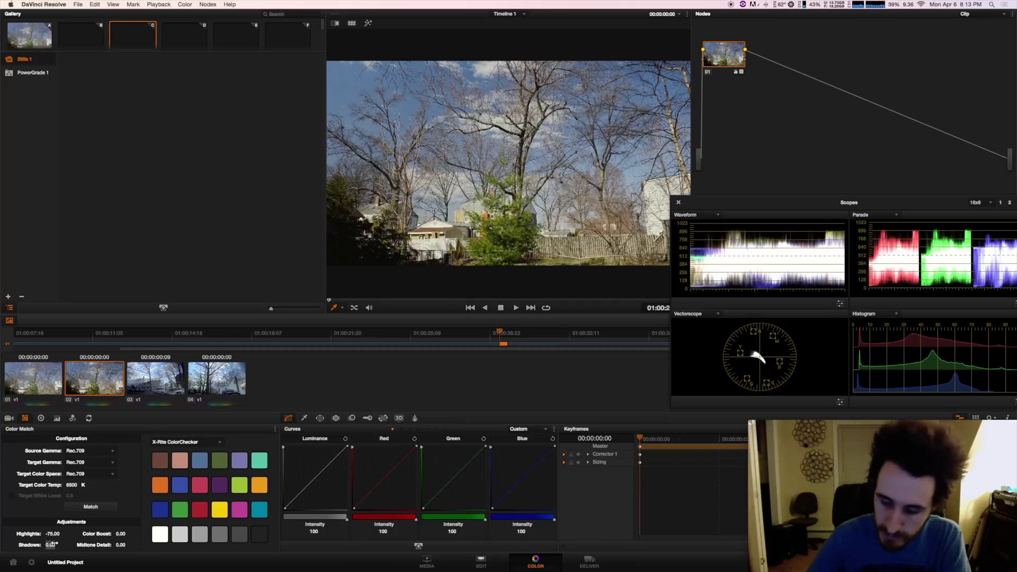
{"action": "type", "text": "55"}
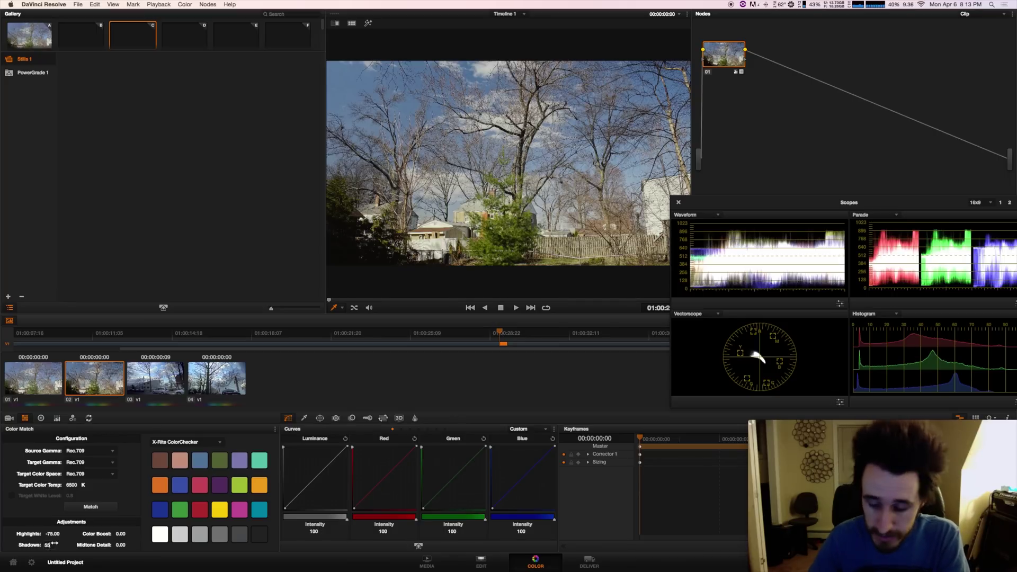
{"action": "key", "text": "Return"}
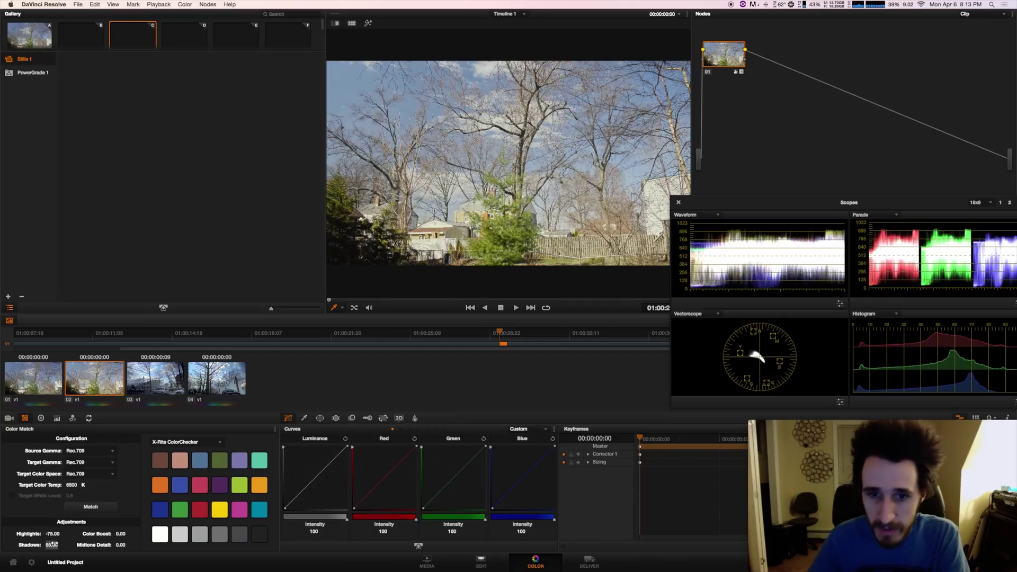
- On the primary wheels, enter a new Saturation value and raise Contrast to about 1.060
{"action": "left_click", "coordinate": [41, 418]}
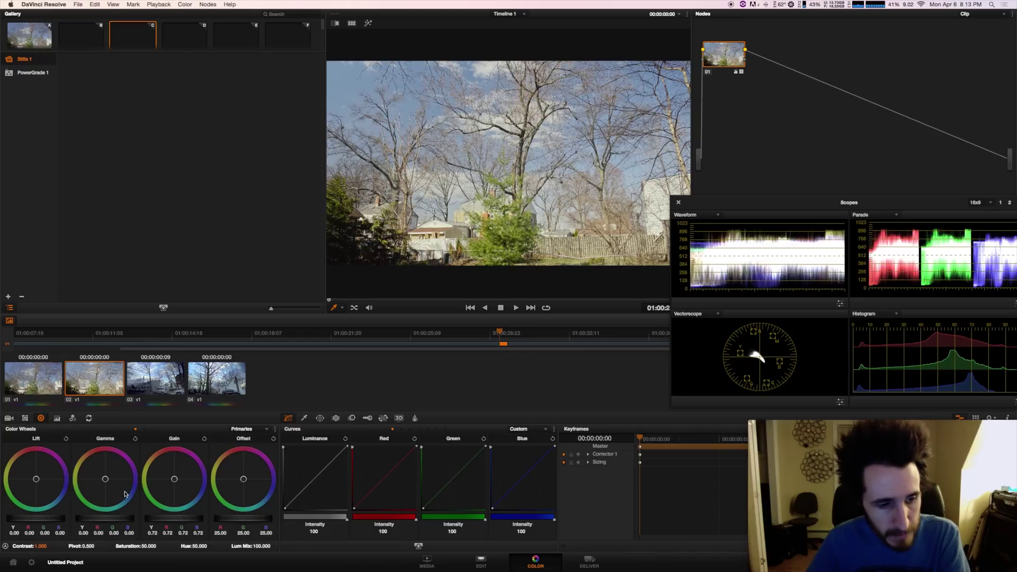
{"action": "double_click", "coordinate": [150, 546]}
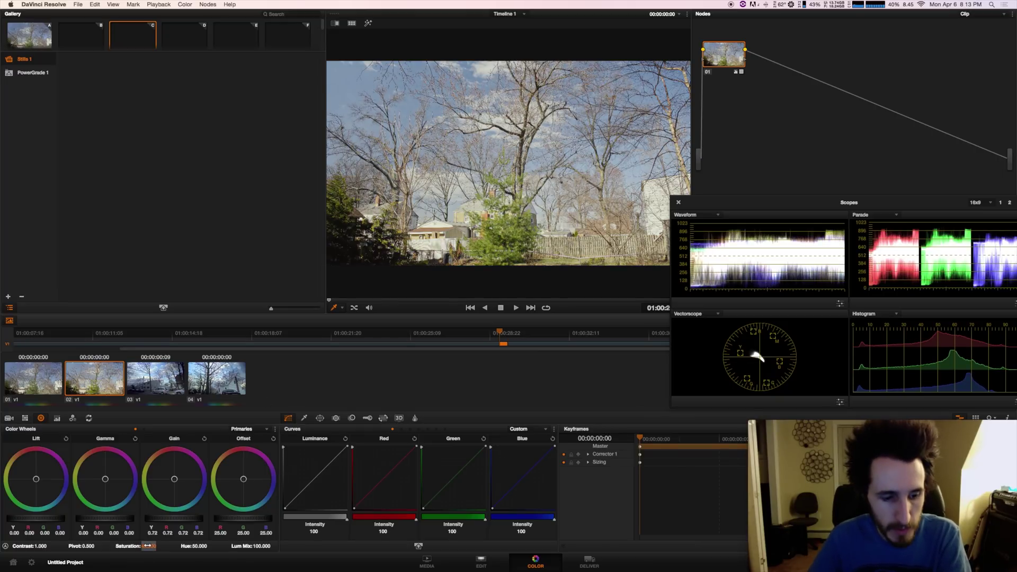
{"action": "type", "text": "61.8"}
{"action": "key", "text": "Return"}
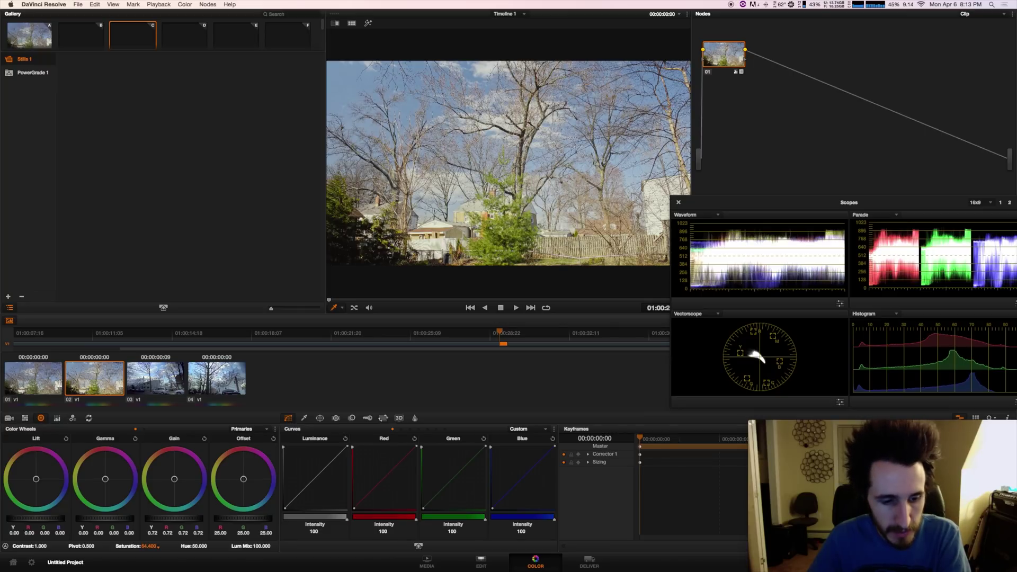
{"action": "left_click_drag", "start_coordinate": [42, 546], "coordinate": [51, 546]}
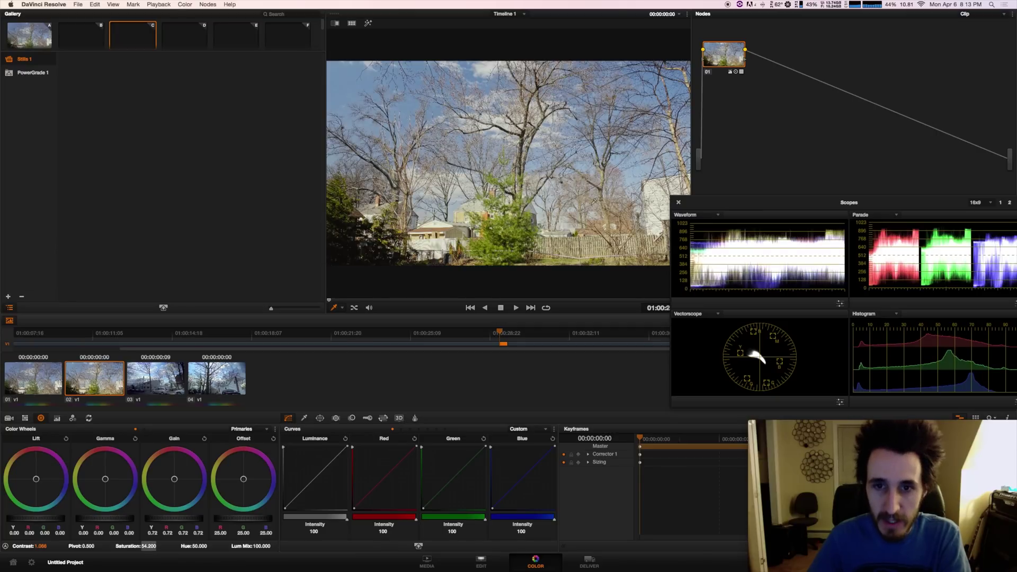
- Swap node 01 to a different A7s to F55 S-Log2 conversion 3D LUT
{"action": "right_click", "coordinate": [721, 58]}
{"action": "mouse_move", "coordinate": [740, 133]}
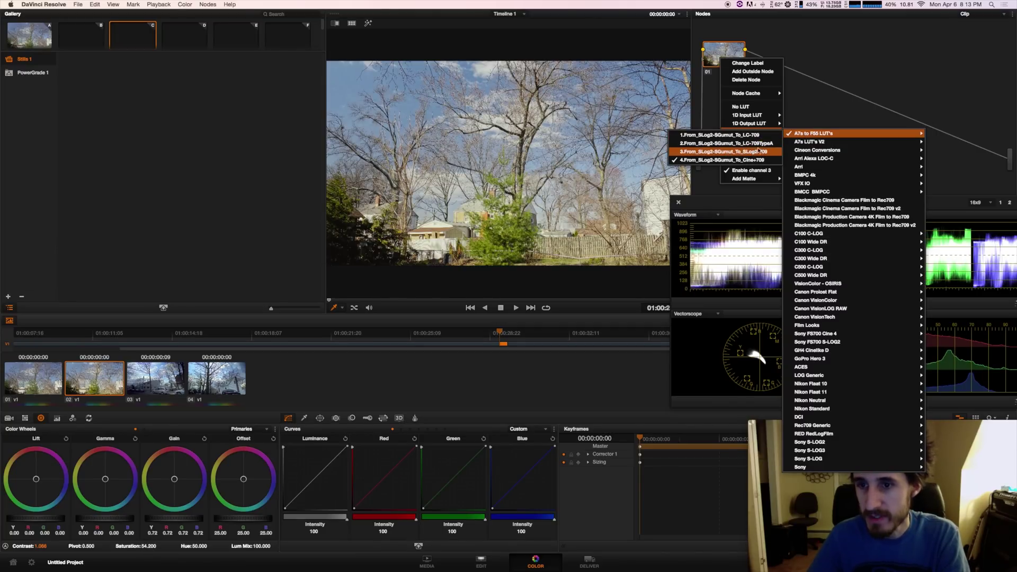
{"action": "left_click", "coordinate": [720, 135]}
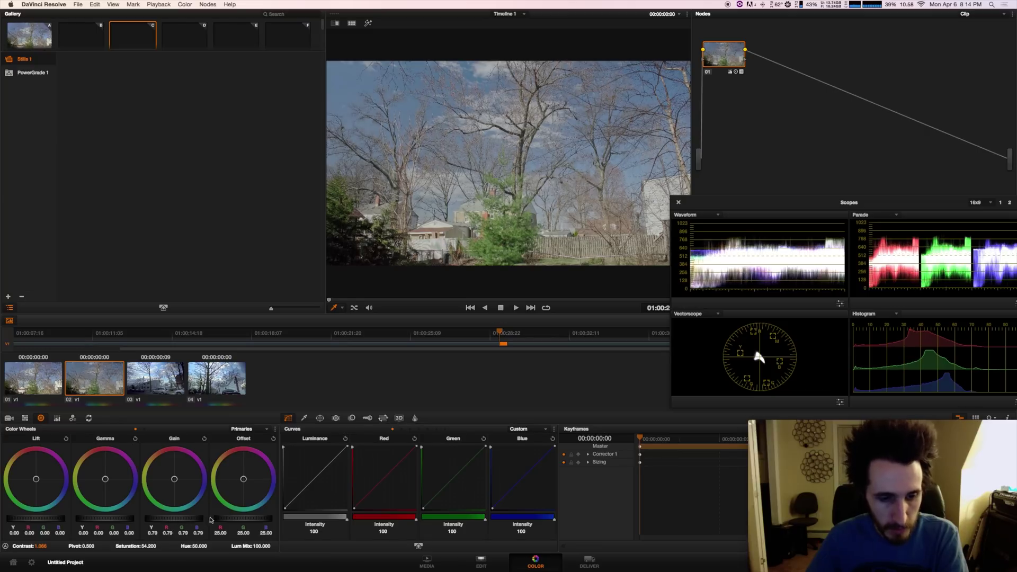
- Raise the Gain master slider to brighten highlights and set Saturation to 65
{"action": "mouse_move", "coordinate": [187, 521]}
{"action": "left_mouse_down"}
{"action": "mouse_move", "coordinate": [307, 513]}
{"action": "mouse_move", "coordinate": [209, 518]}
{"action": "mouse_move", "coordinate": [217, 513]}
{"action": "mouse_move", "coordinate": [244, 521]}
{"action": "mouse_move", "coordinate": [193, 523]}
{"action": "left_mouse_up"}
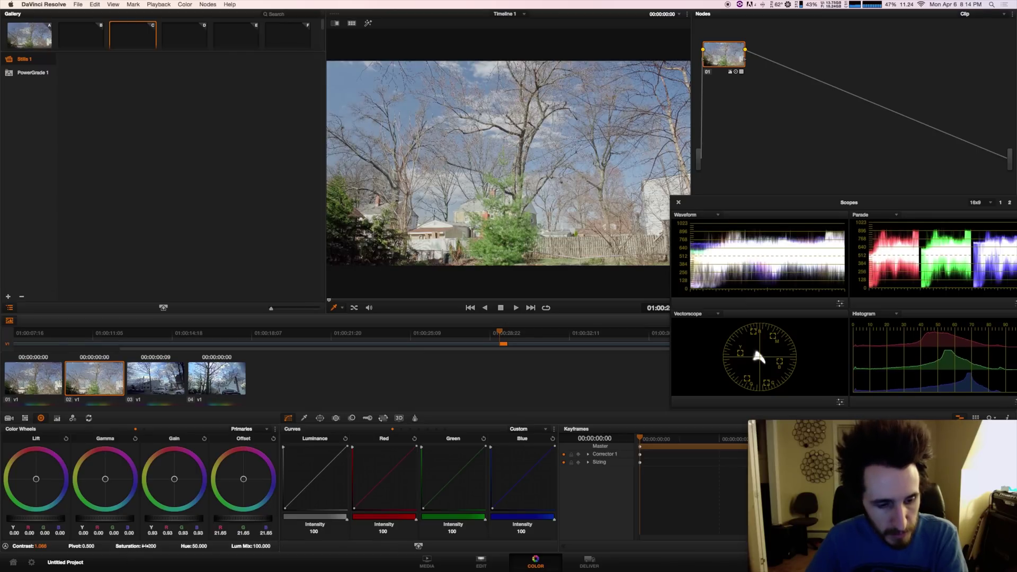
{"action": "left_click", "coordinate": [146, 546]}
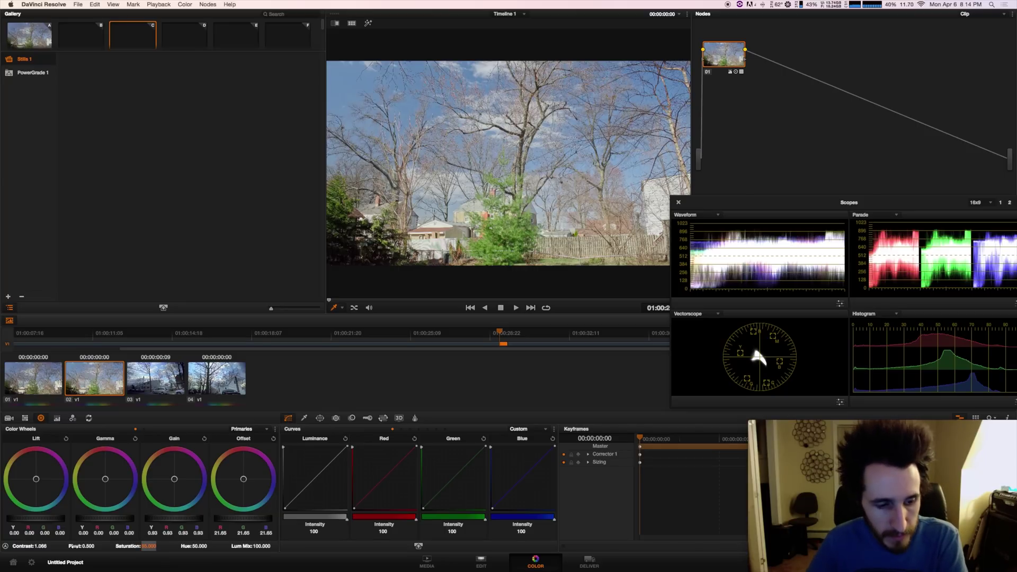
{"action": "type", "text": "65"}
{"action": "key", "text": "Return"}
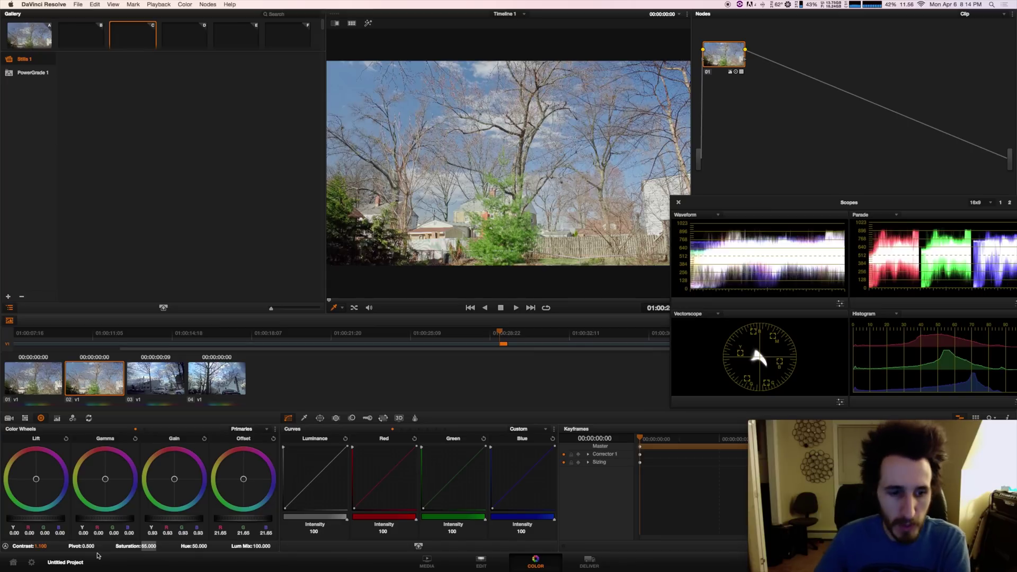
- Remove node 01's LUT and apply the Sony SLog3 to Rec709 1D input LUT instead
{"action": "right_click", "coordinate": [721, 60]}
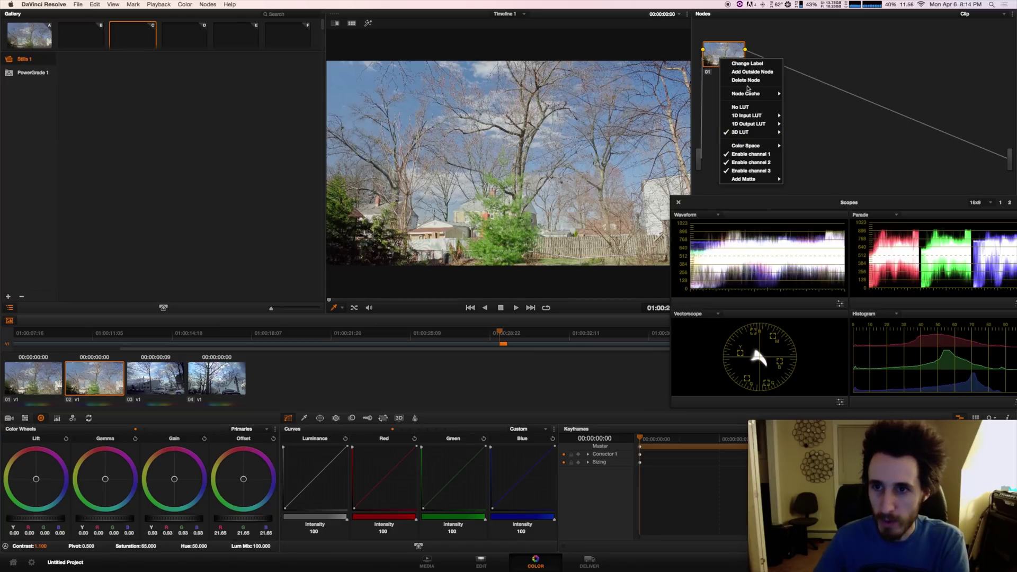
{"action": "left_click", "coordinate": [742, 107]}
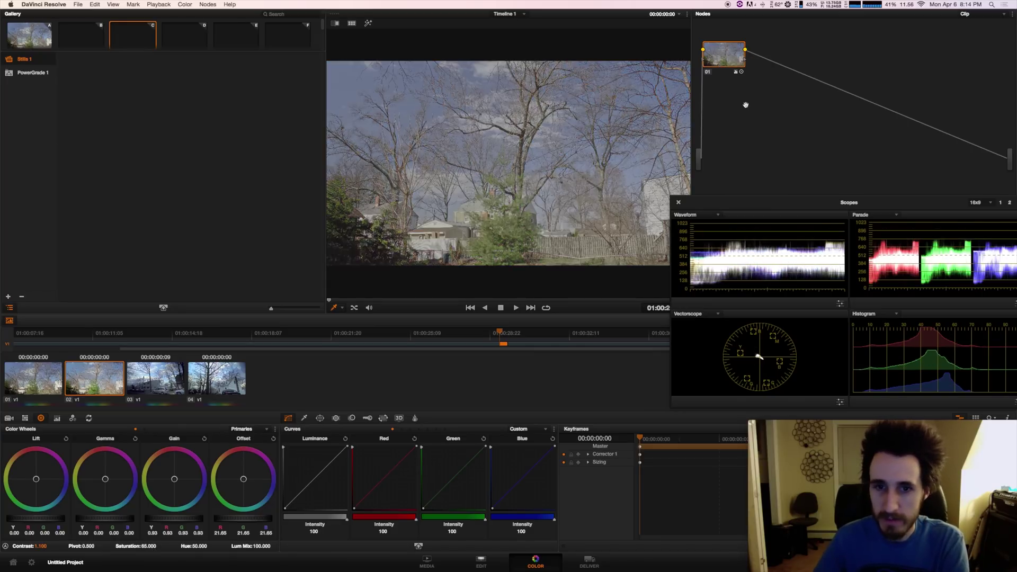
{"action": "right_click", "coordinate": [720, 59]}
{"action": "mouse_move", "coordinate": [753, 133]}
{"action": "mouse_move", "coordinate": [826, 267]}
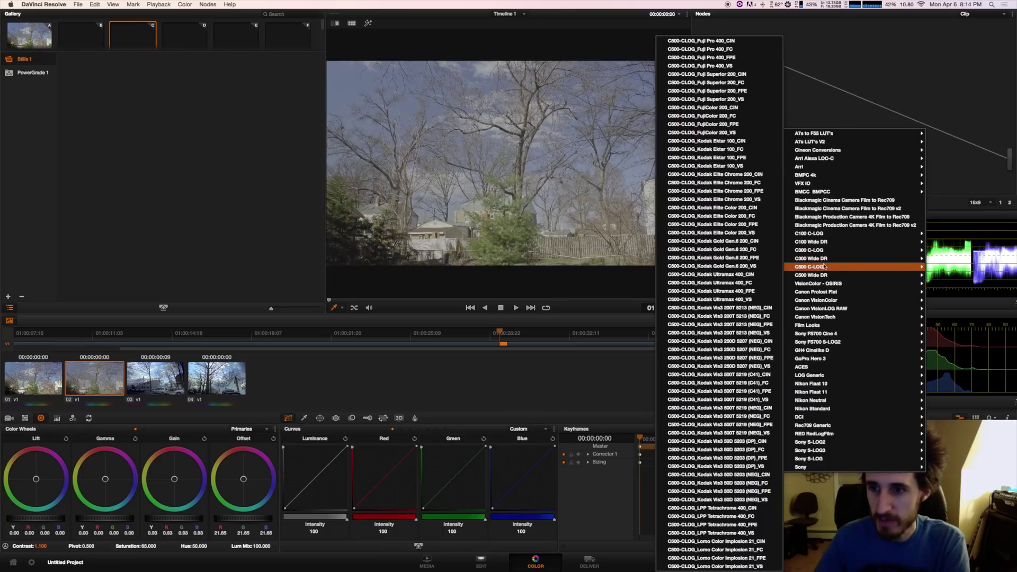
{"action": "mouse_move", "coordinate": [834, 467]}
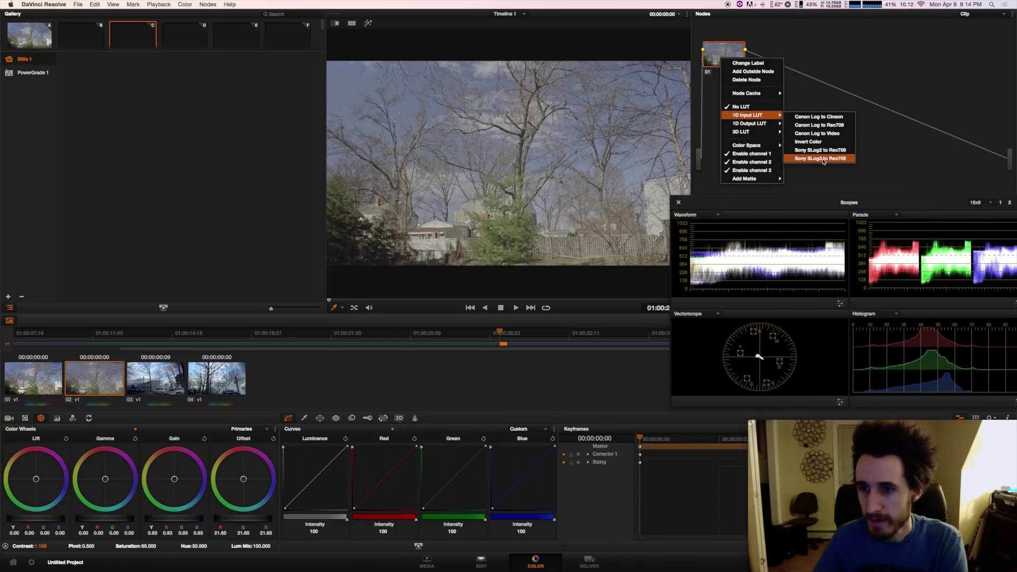
{"action": "left_click", "coordinate": [824, 159]}
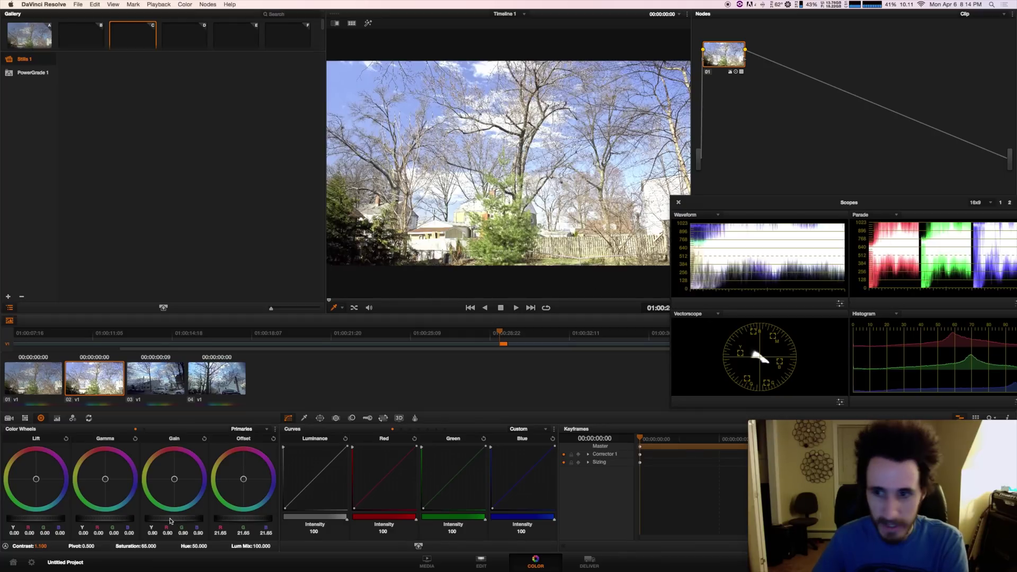
- Lower Gain to about 0.71, boost Saturation to 70, nudge Contrast to 1.102 and lift Offset
{"action": "left_click_drag", "start_coordinate": [170, 521], "coordinate": [123, 522]}
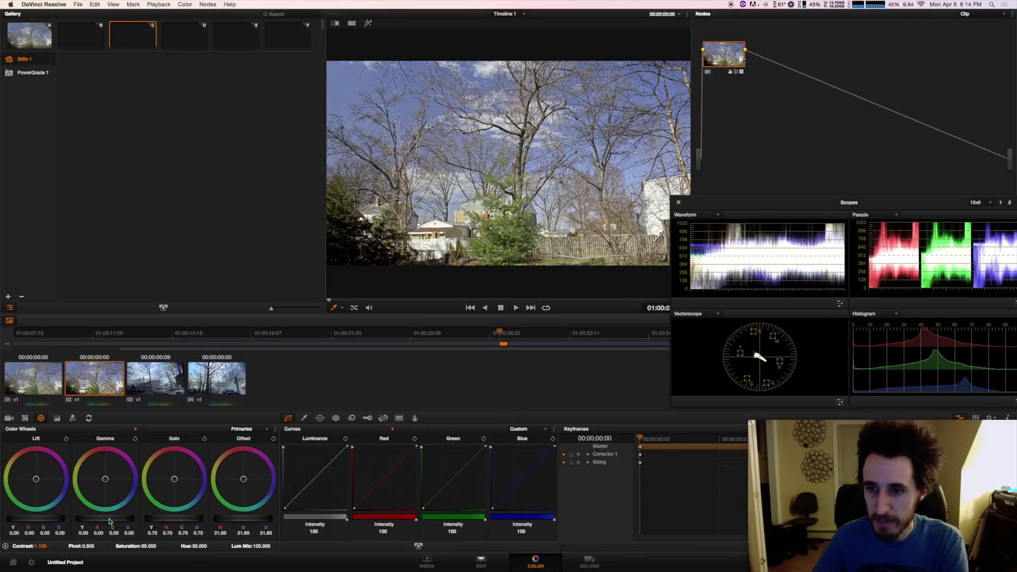
{"action": "left_click_drag", "start_coordinate": [107, 522], "coordinate": [128, 510]}
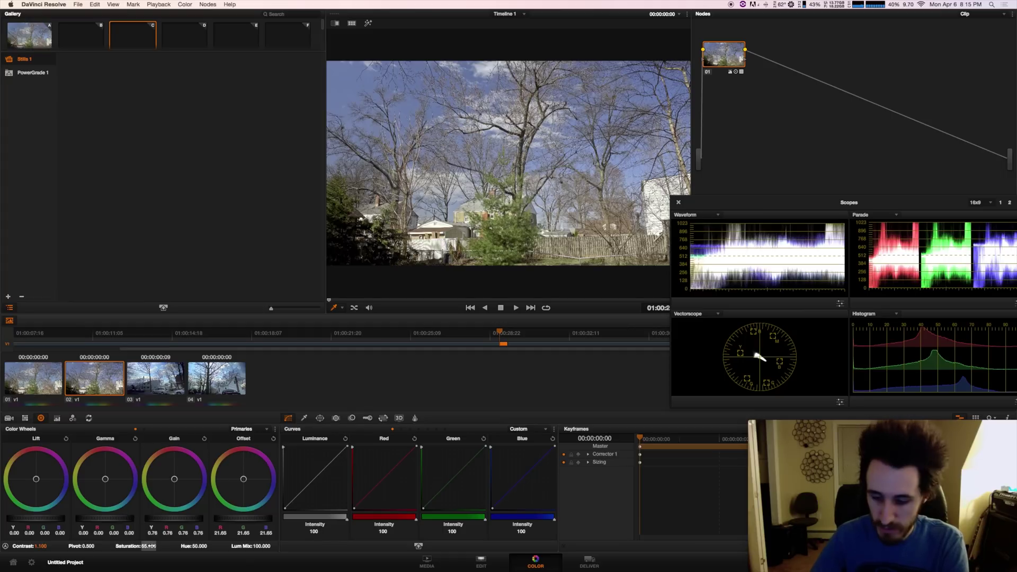
{"action": "left_click_drag", "start_coordinate": [151, 546], "coordinate": [162, 547]}
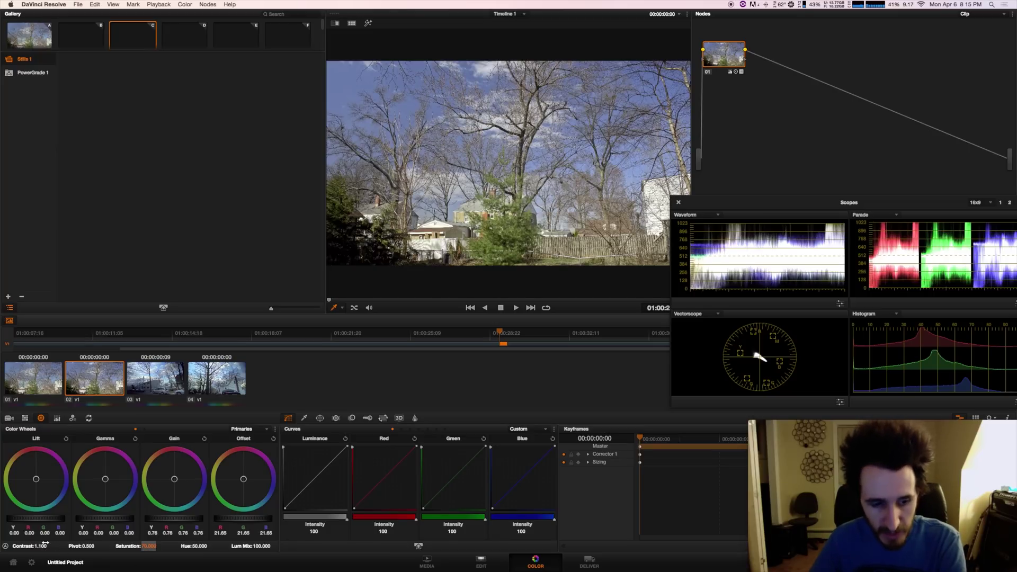
{"action": "left_click_drag", "start_coordinate": [41, 546], "coordinate": [41, 546]}
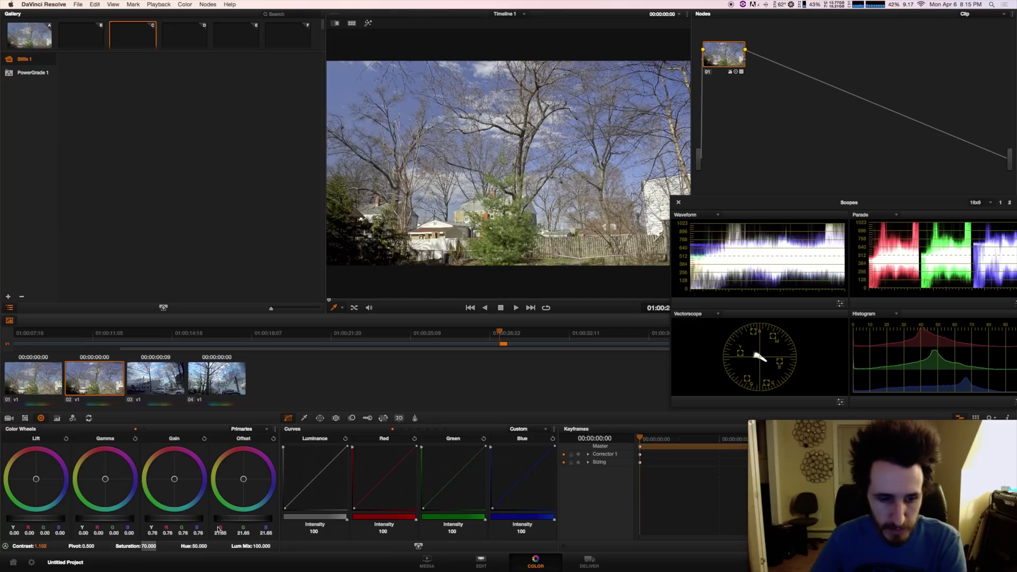
{"action": "left_click_drag", "start_coordinate": [231, 521], "coordinate": [311, 518]}
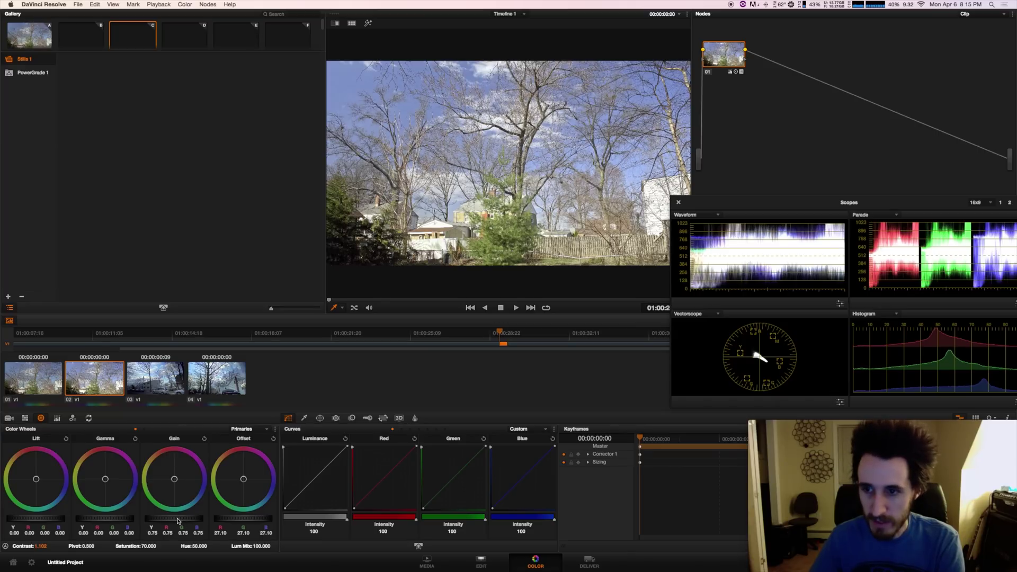
{"action": "left_click_drag", "start_coordinate": [182, 520], "coordinate": [175, 521]}
- Set Color Match Highlights to -85, then trim the Gain slightly on the color wheels
{"action": "left_click", "coordinate": [25, 418]}
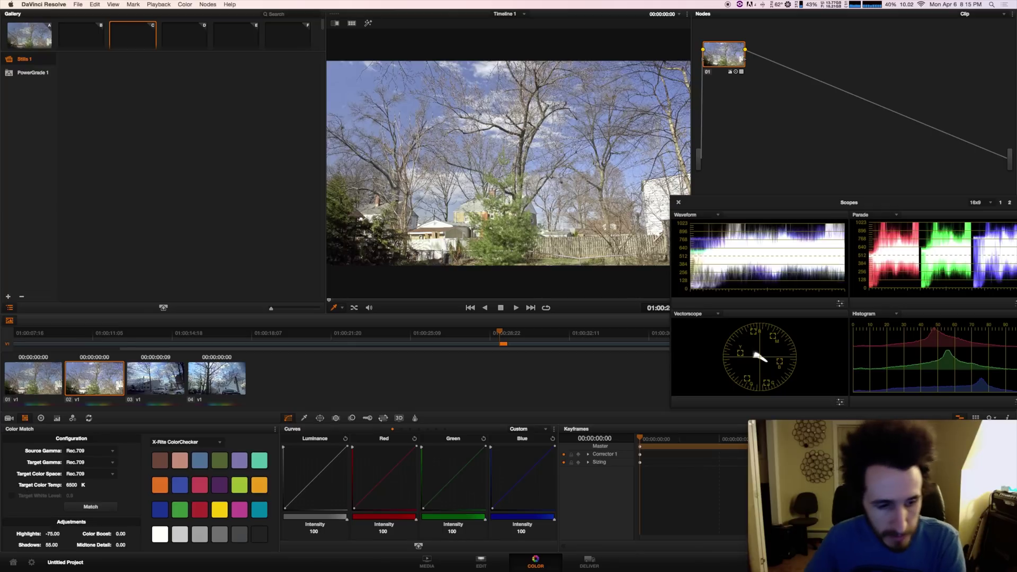
{"action": "double_click", "coordinate": [54, 534]}
{"action": "type", "text": "-85"}
{"action": "key", "text": "Return"}
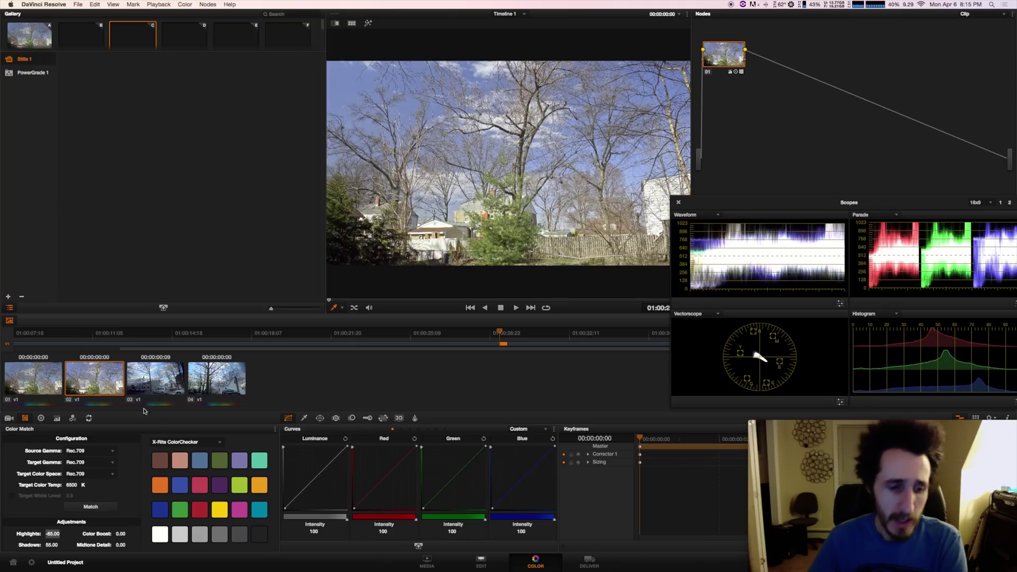
{"action": "left_click", "coordinate": [42, 418]}
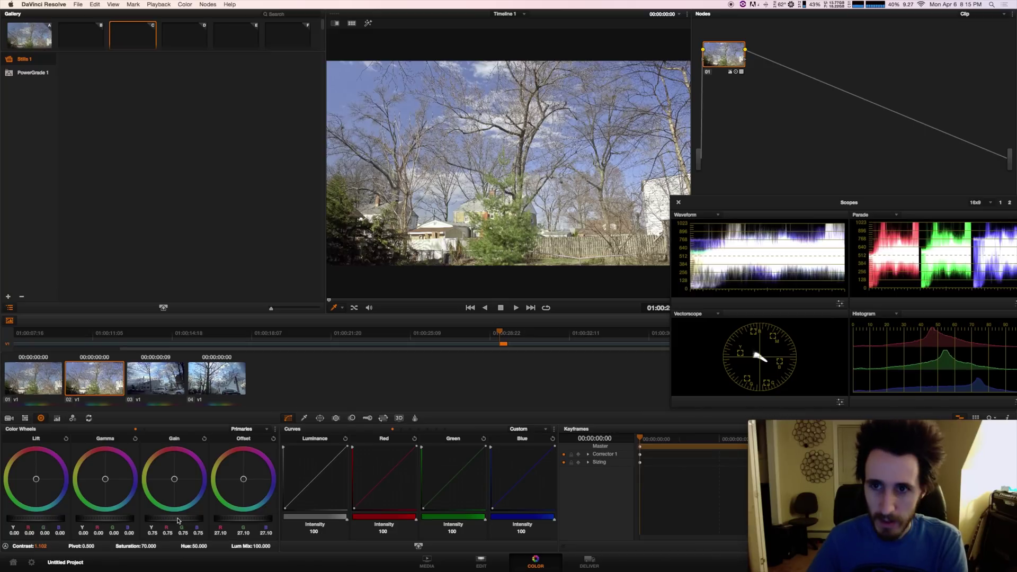
{"action": "mouse_move", "coordinate": [168, 521]}
{"action": "left_mouse_down"}
{"action": "mouse_move", "coordinate": [158, 521]}
{"action": "mouse_move", "coordinate": [170, 518]}
{"action": "left_mouse_up"}
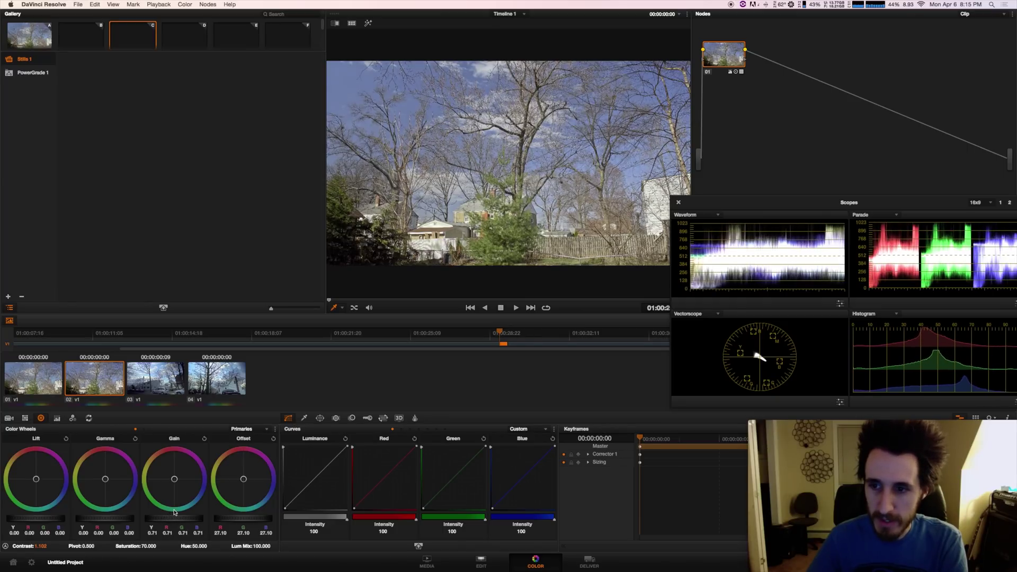